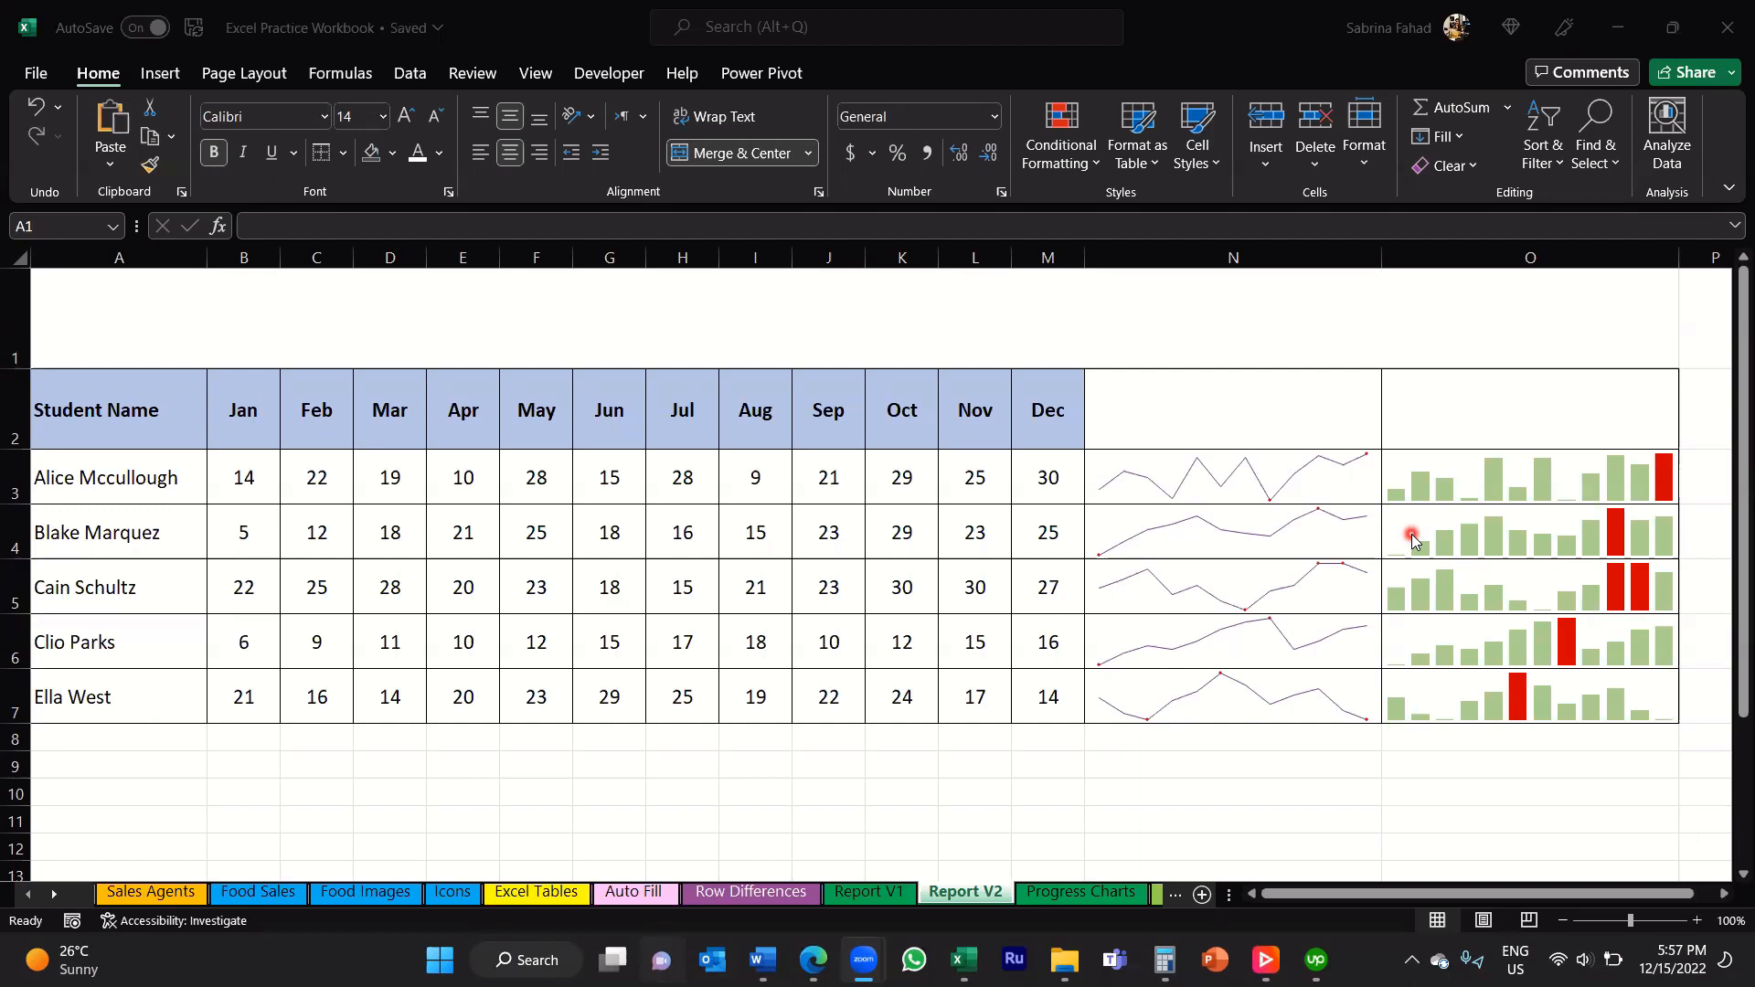
pyautogui.click(101, 377)
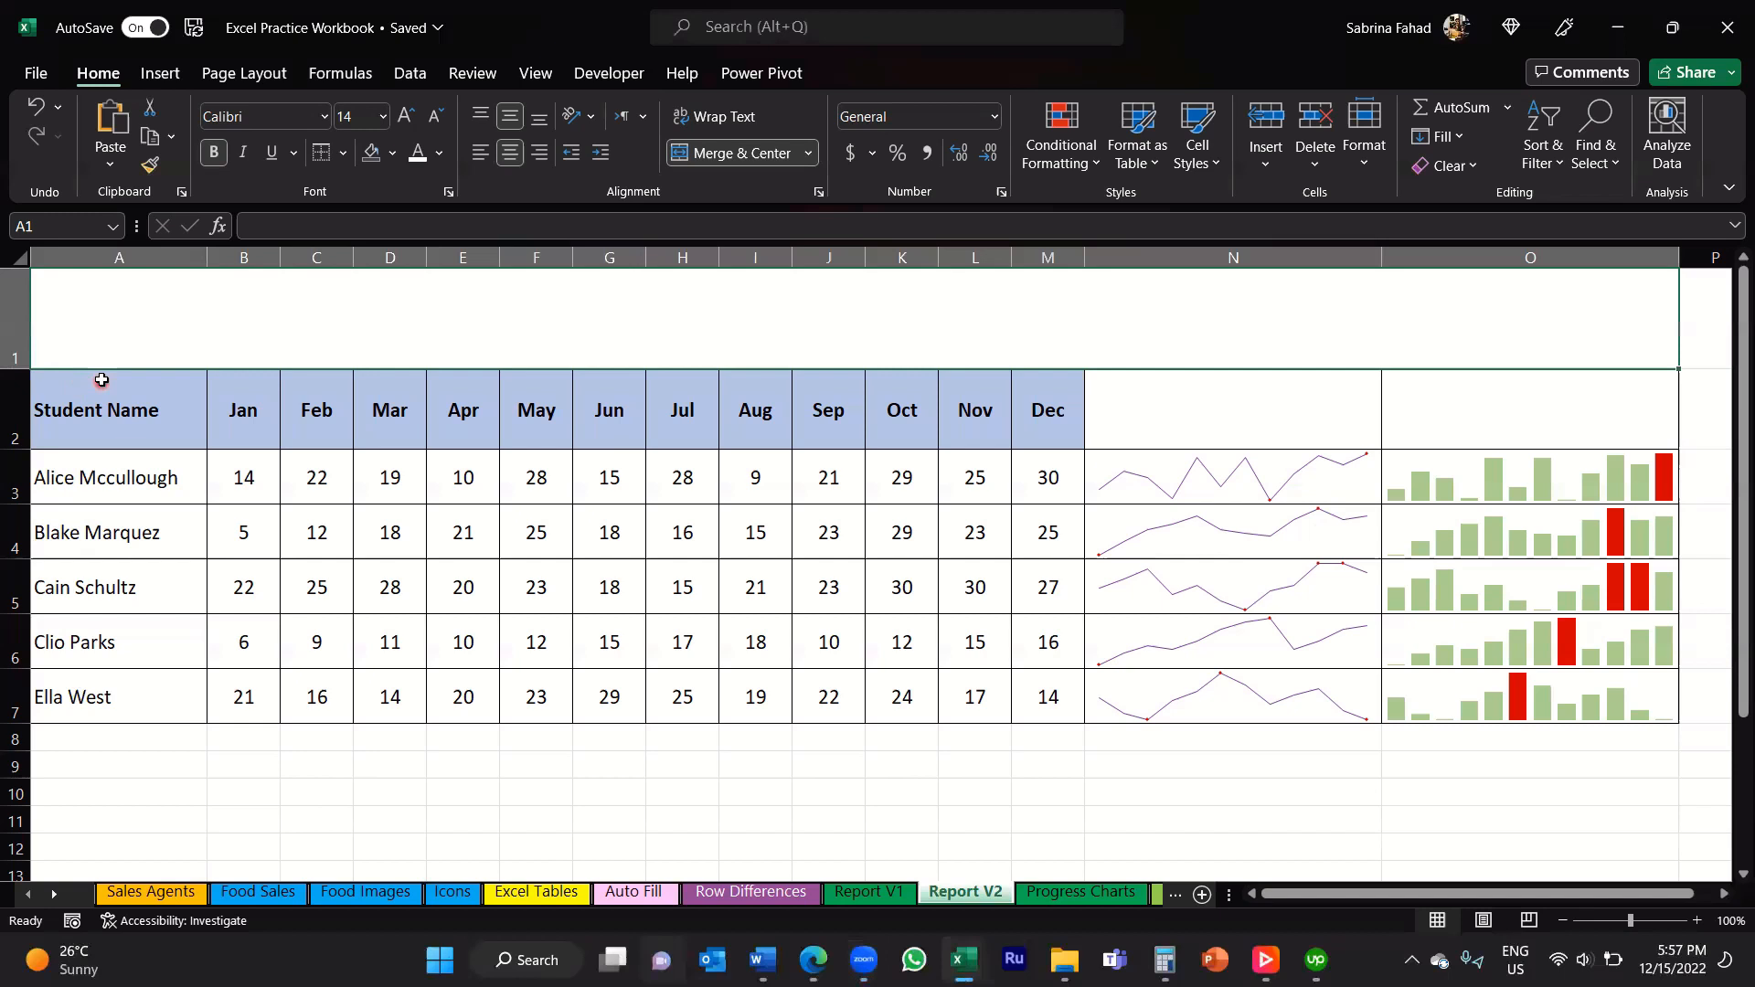
pyautogui.click(99, 376)
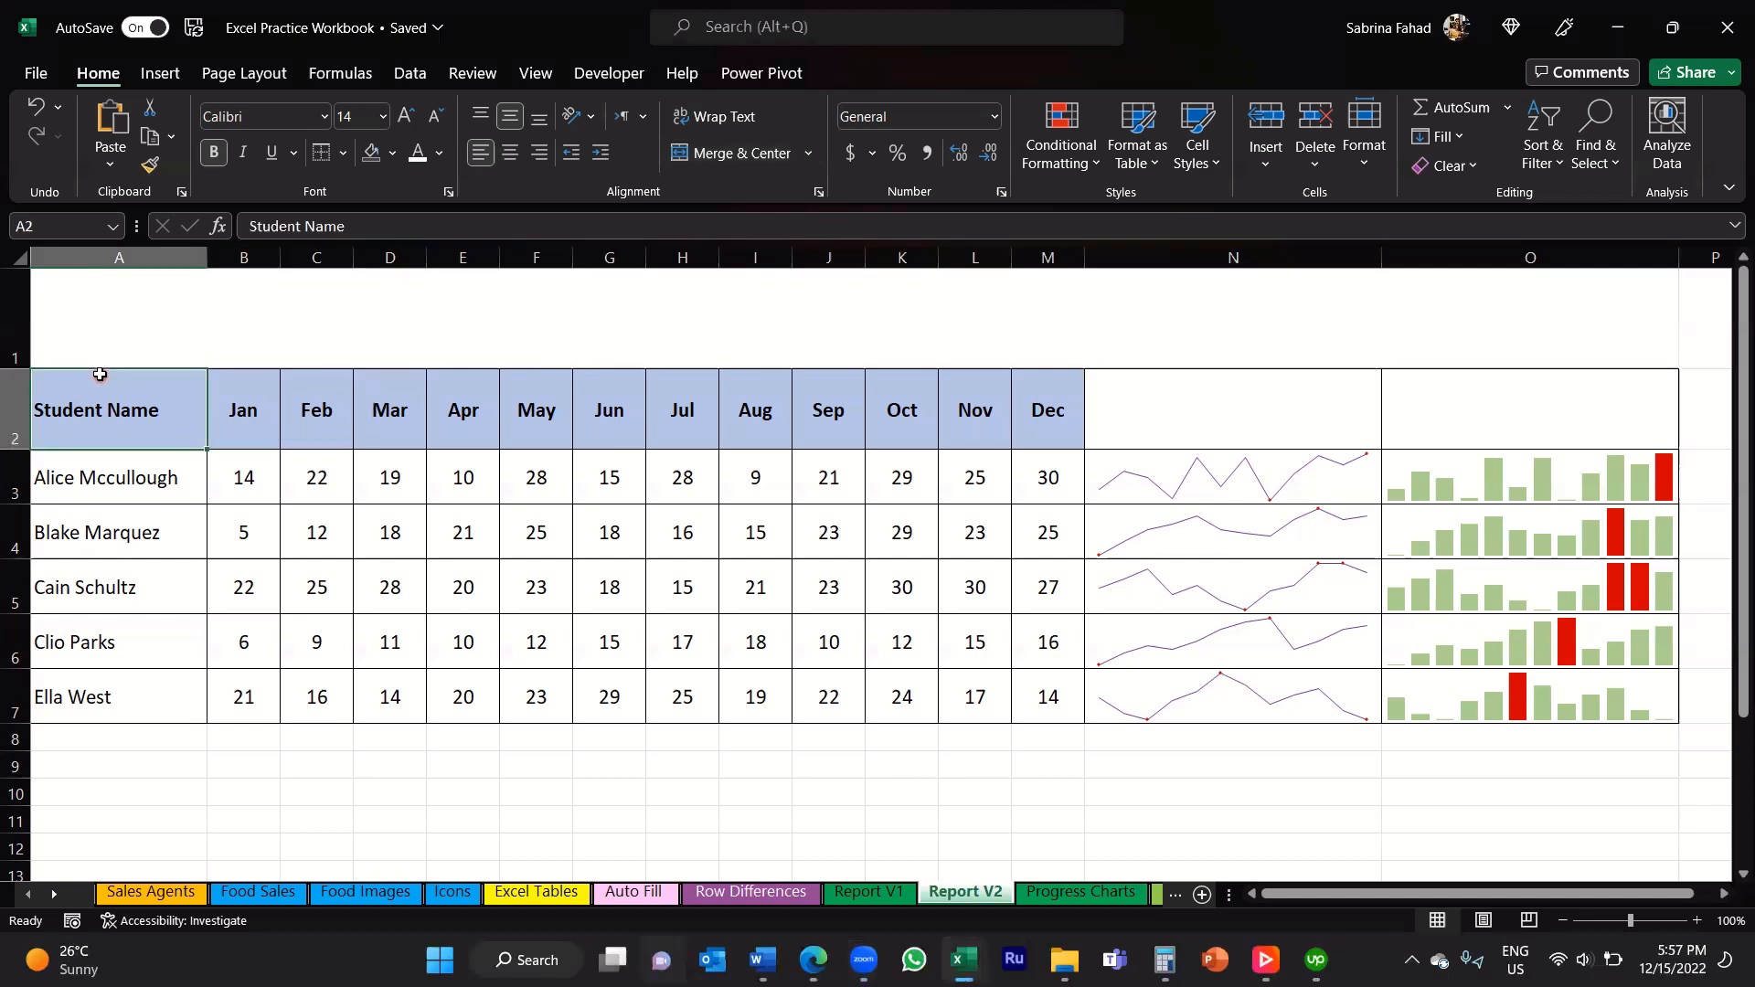
pyautogui.click(196, 498)
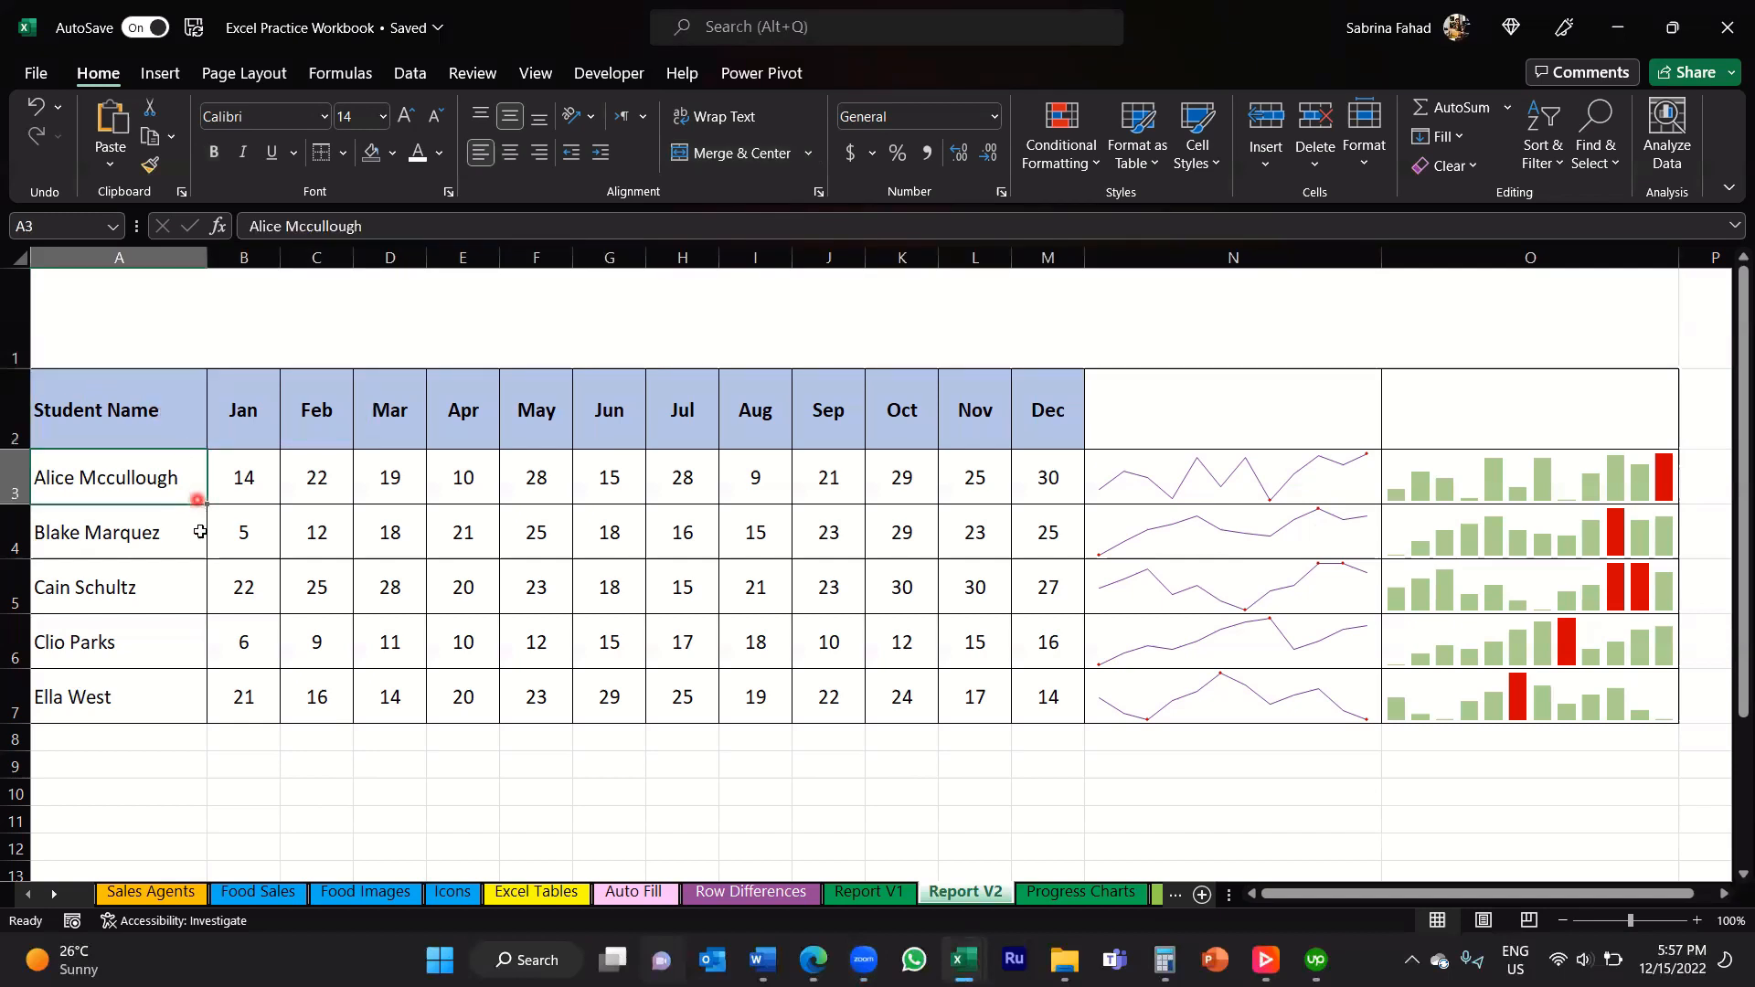
pyautogui.click(194, 552)
pyautogui.click(187, 603)
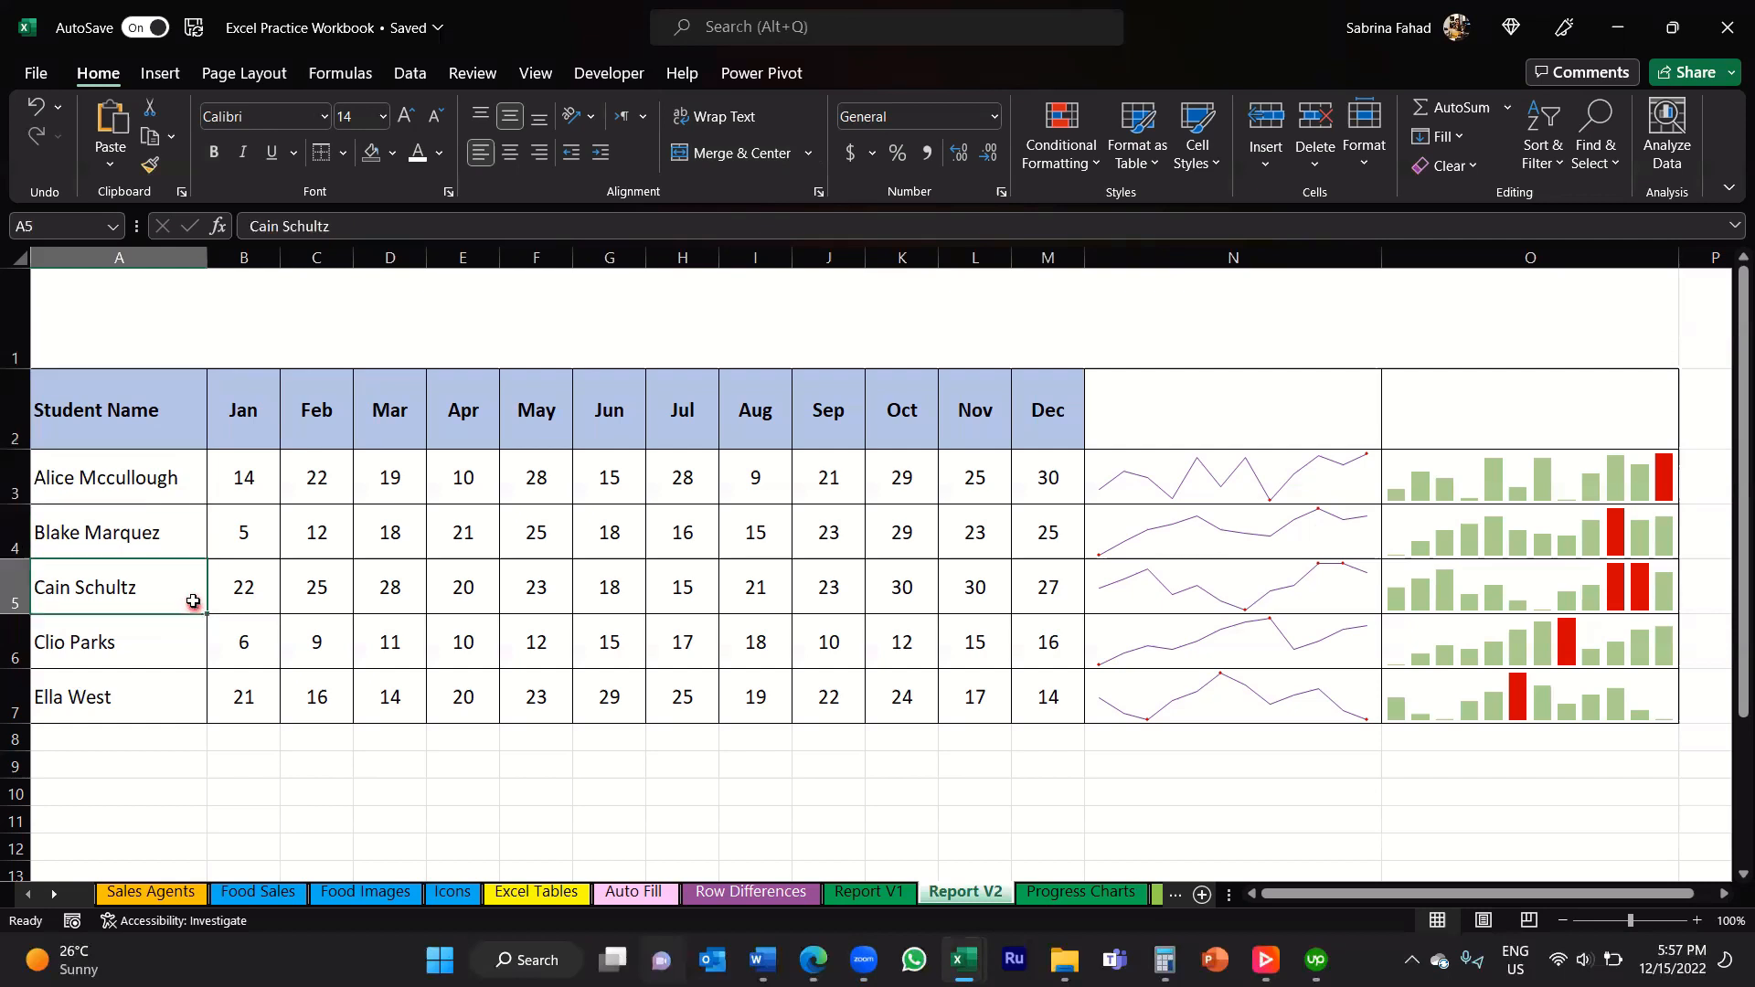
# Step: Insert a WordArt object for the report title, using the bold black style with a shadow from the third row of styles
pyautogui.click(14, 312)
pyautogui.click(85, 321)
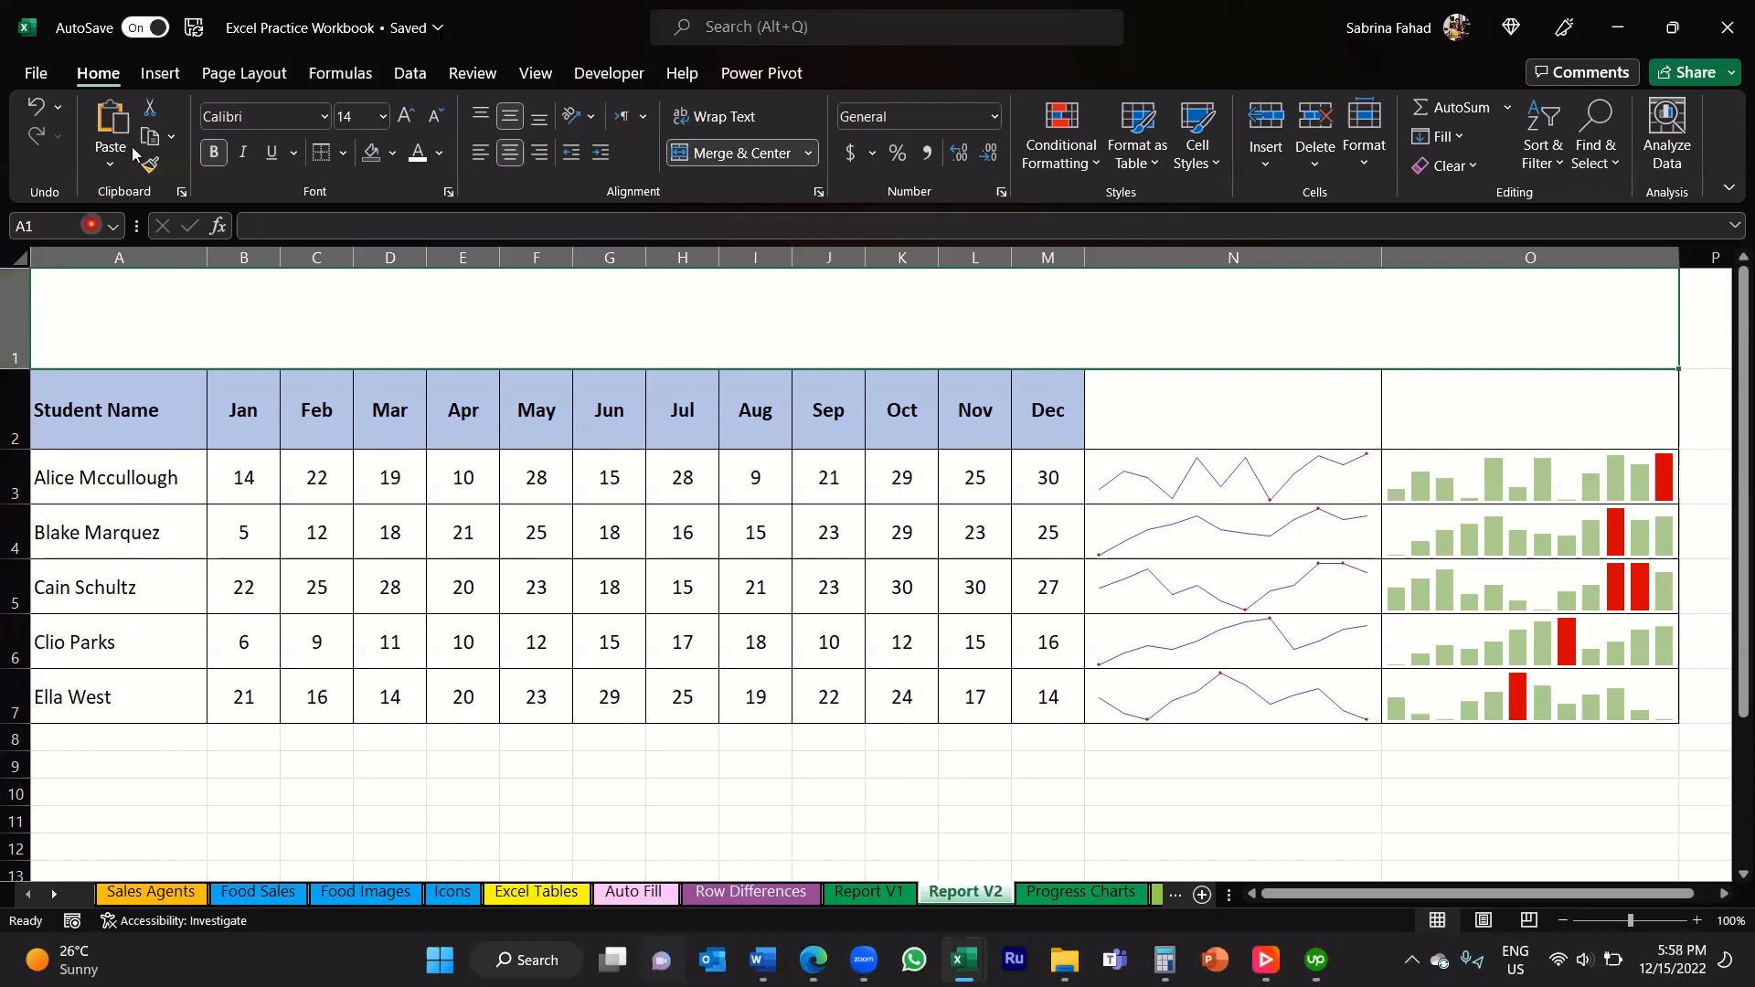
pyautogui.click(161, 76)
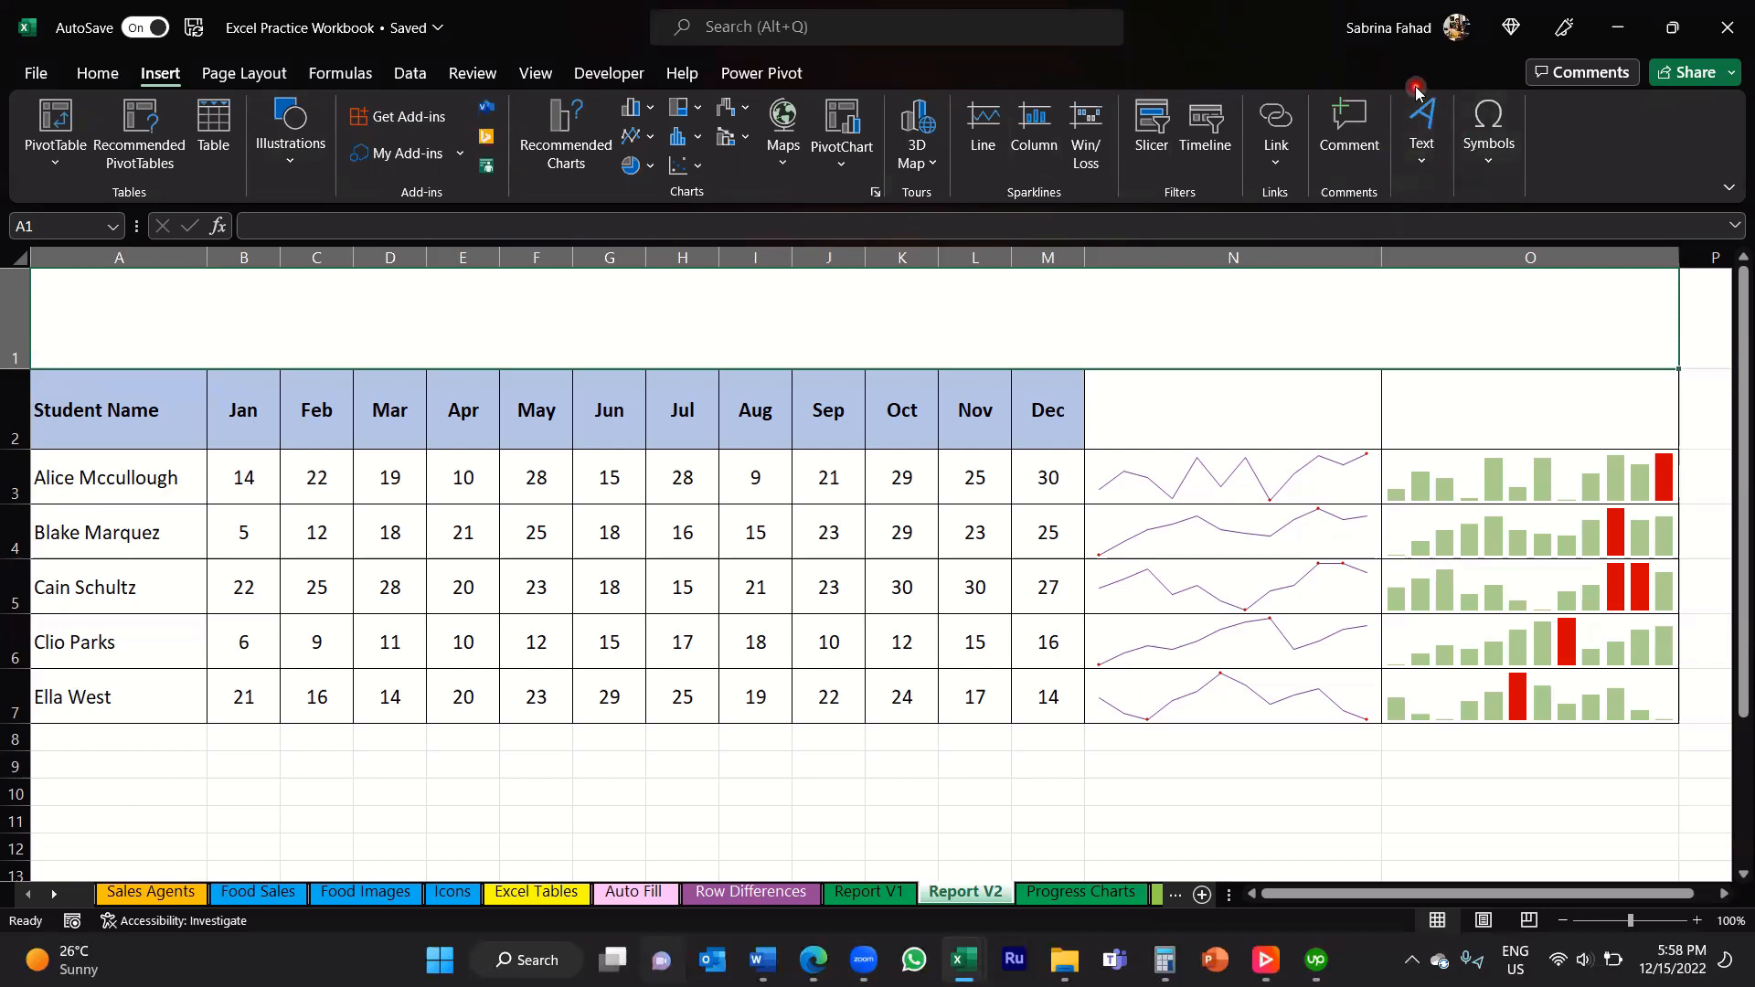
pyautogui.click(1422, 164)
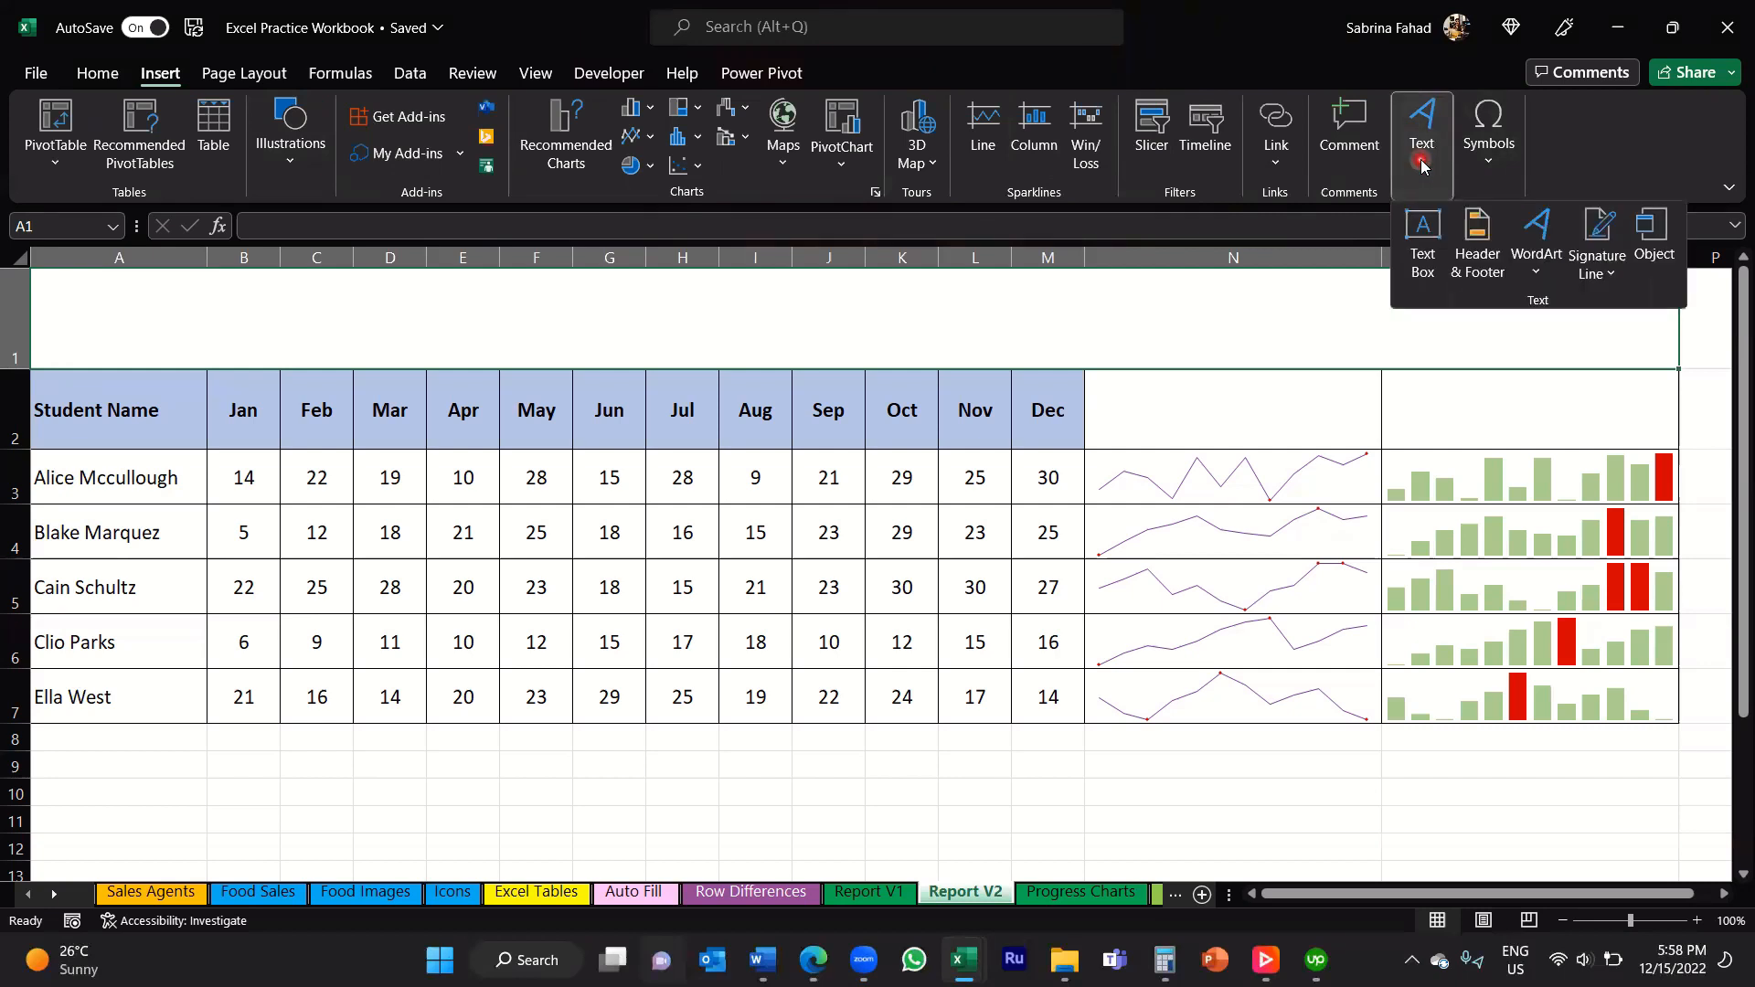
pyautogui.click(1535, 247)
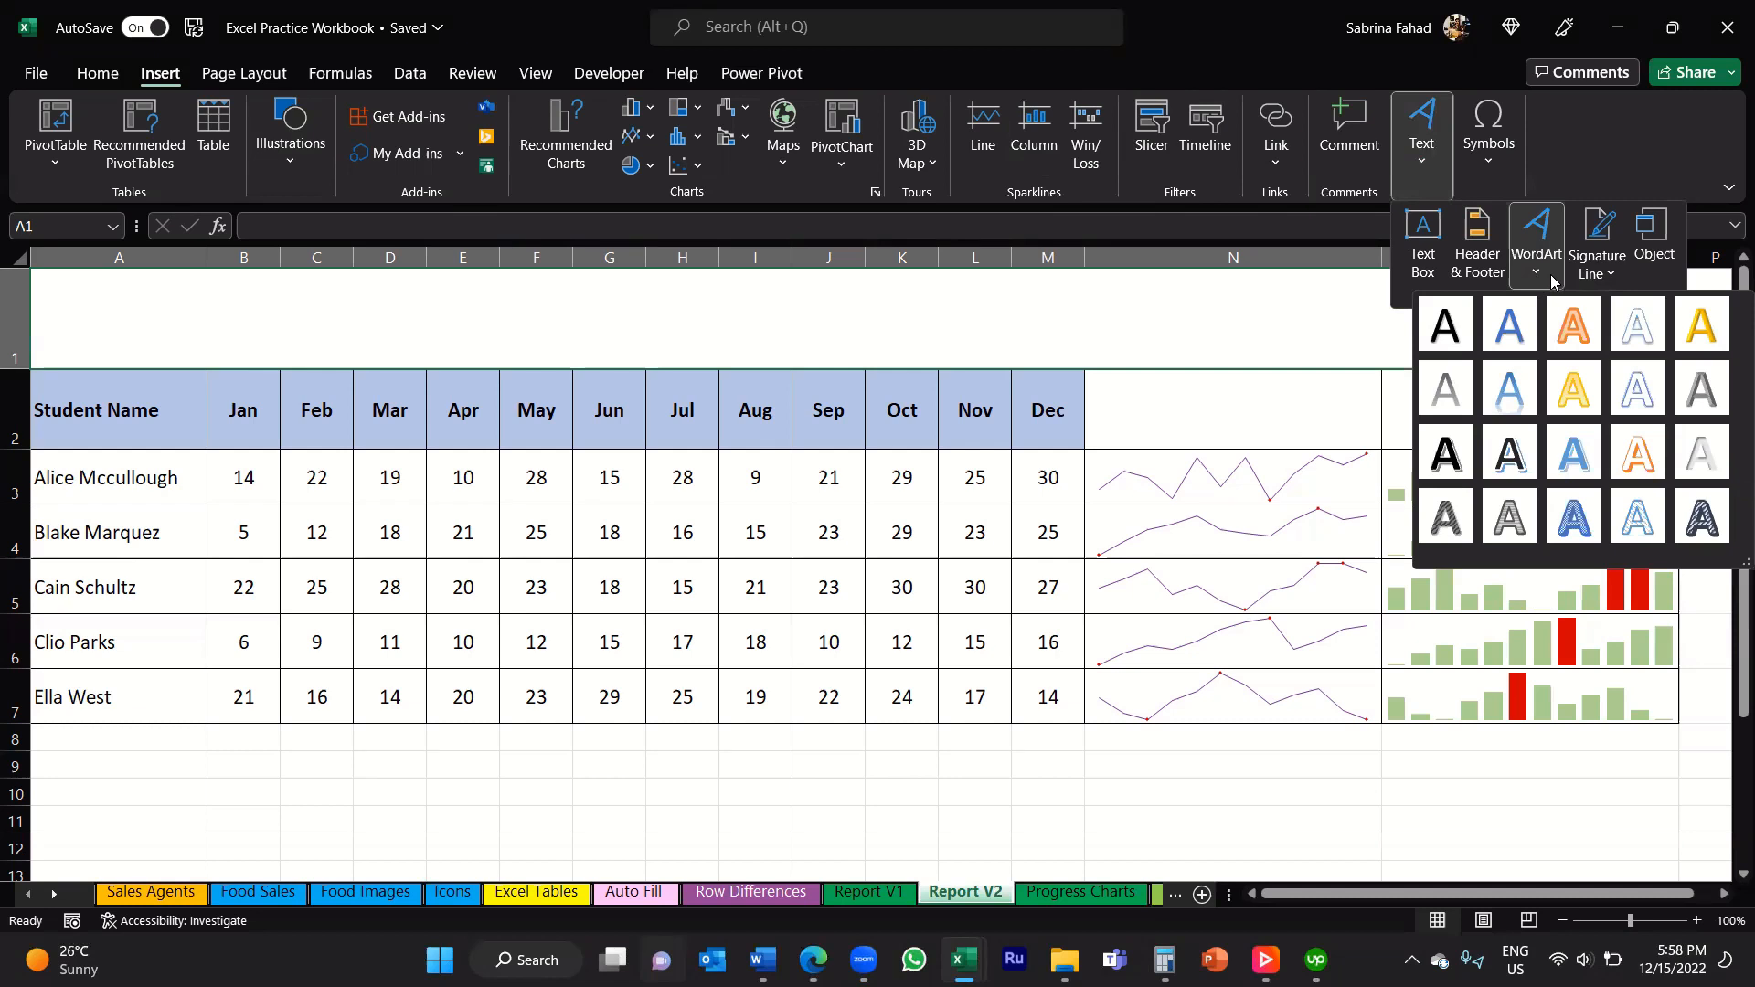
pyautogui.click(1445, 473)
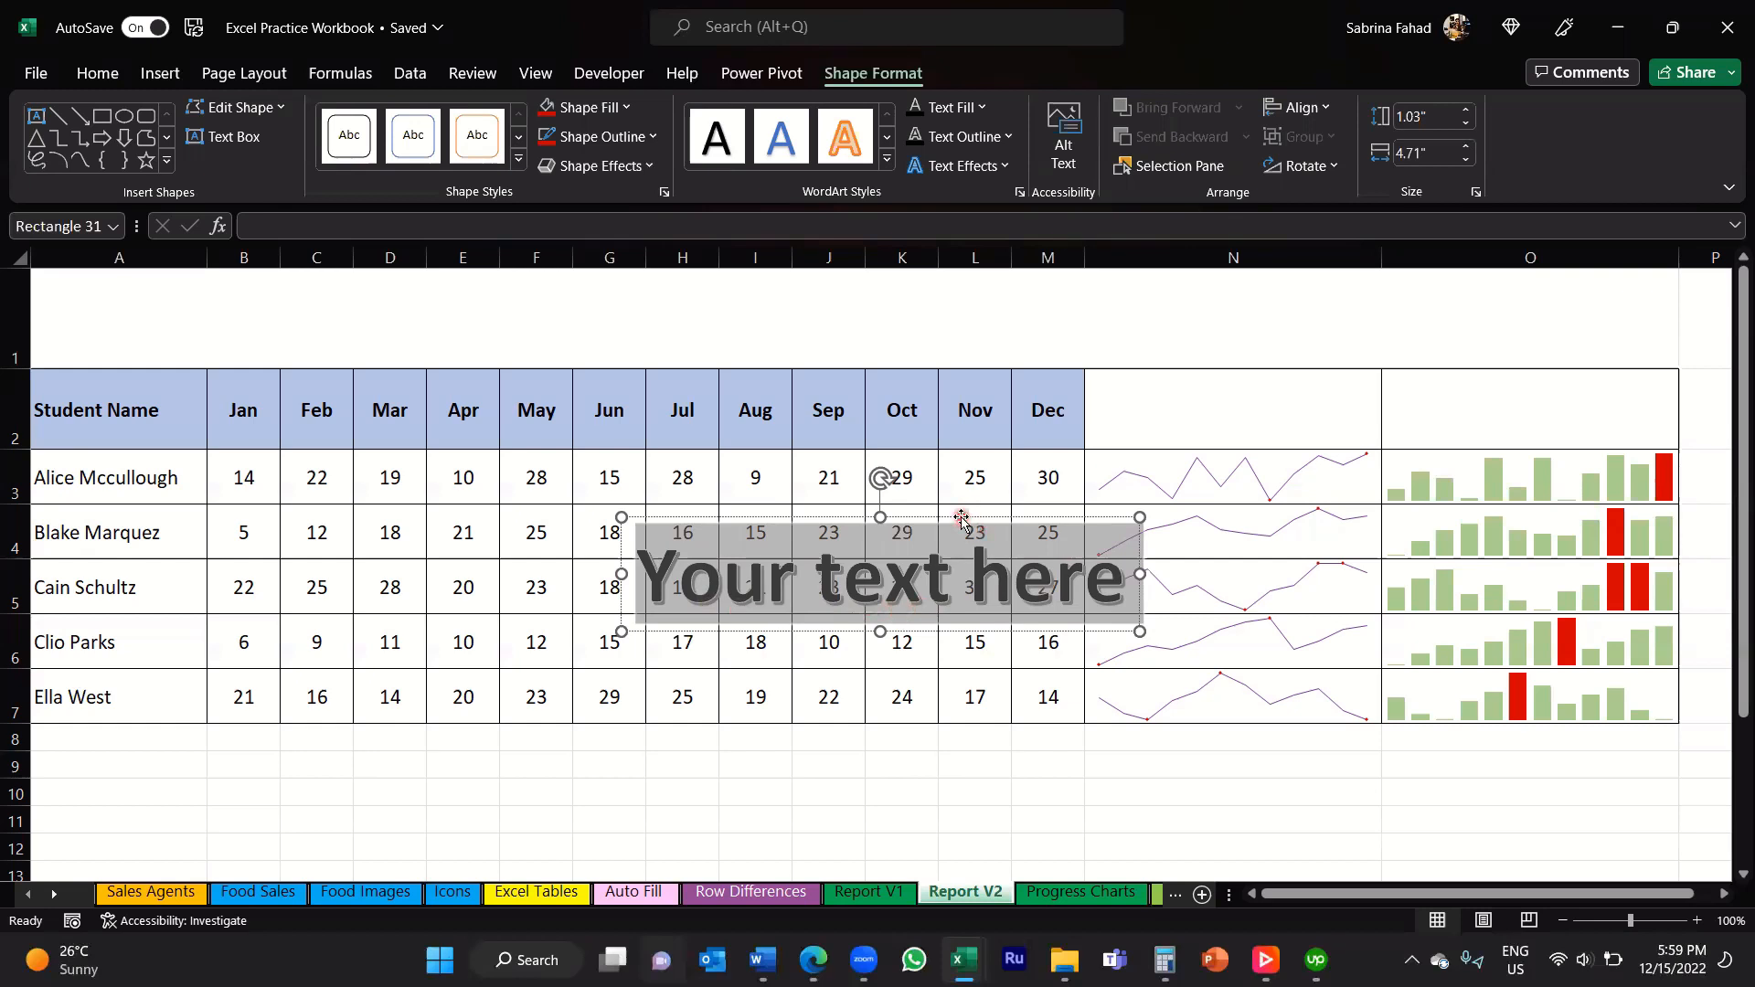
# Step: Move the WordArt into the empty merged row 1 above the table and widen it to about 5.07 inches
pyautogui.moveTo(961, 521); pyautogui.dragTo(469, 288)
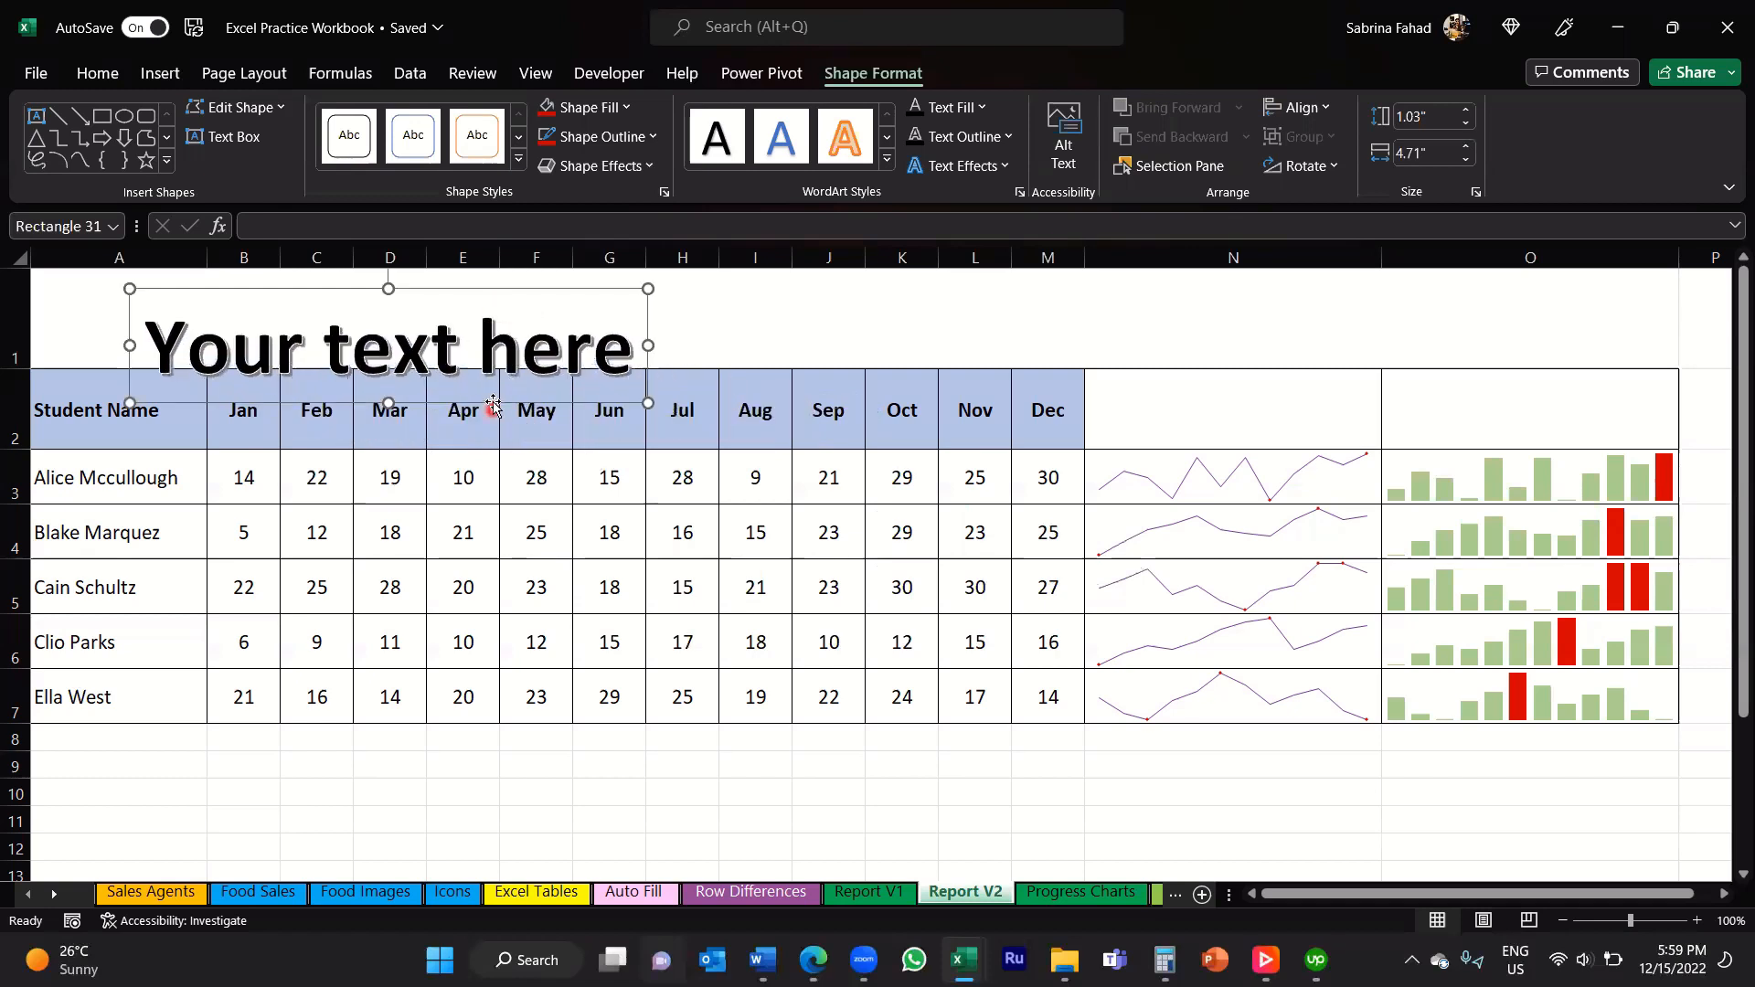
pyautogui.moveTo(498, 407); pyautogui.dragTo(399, 365)
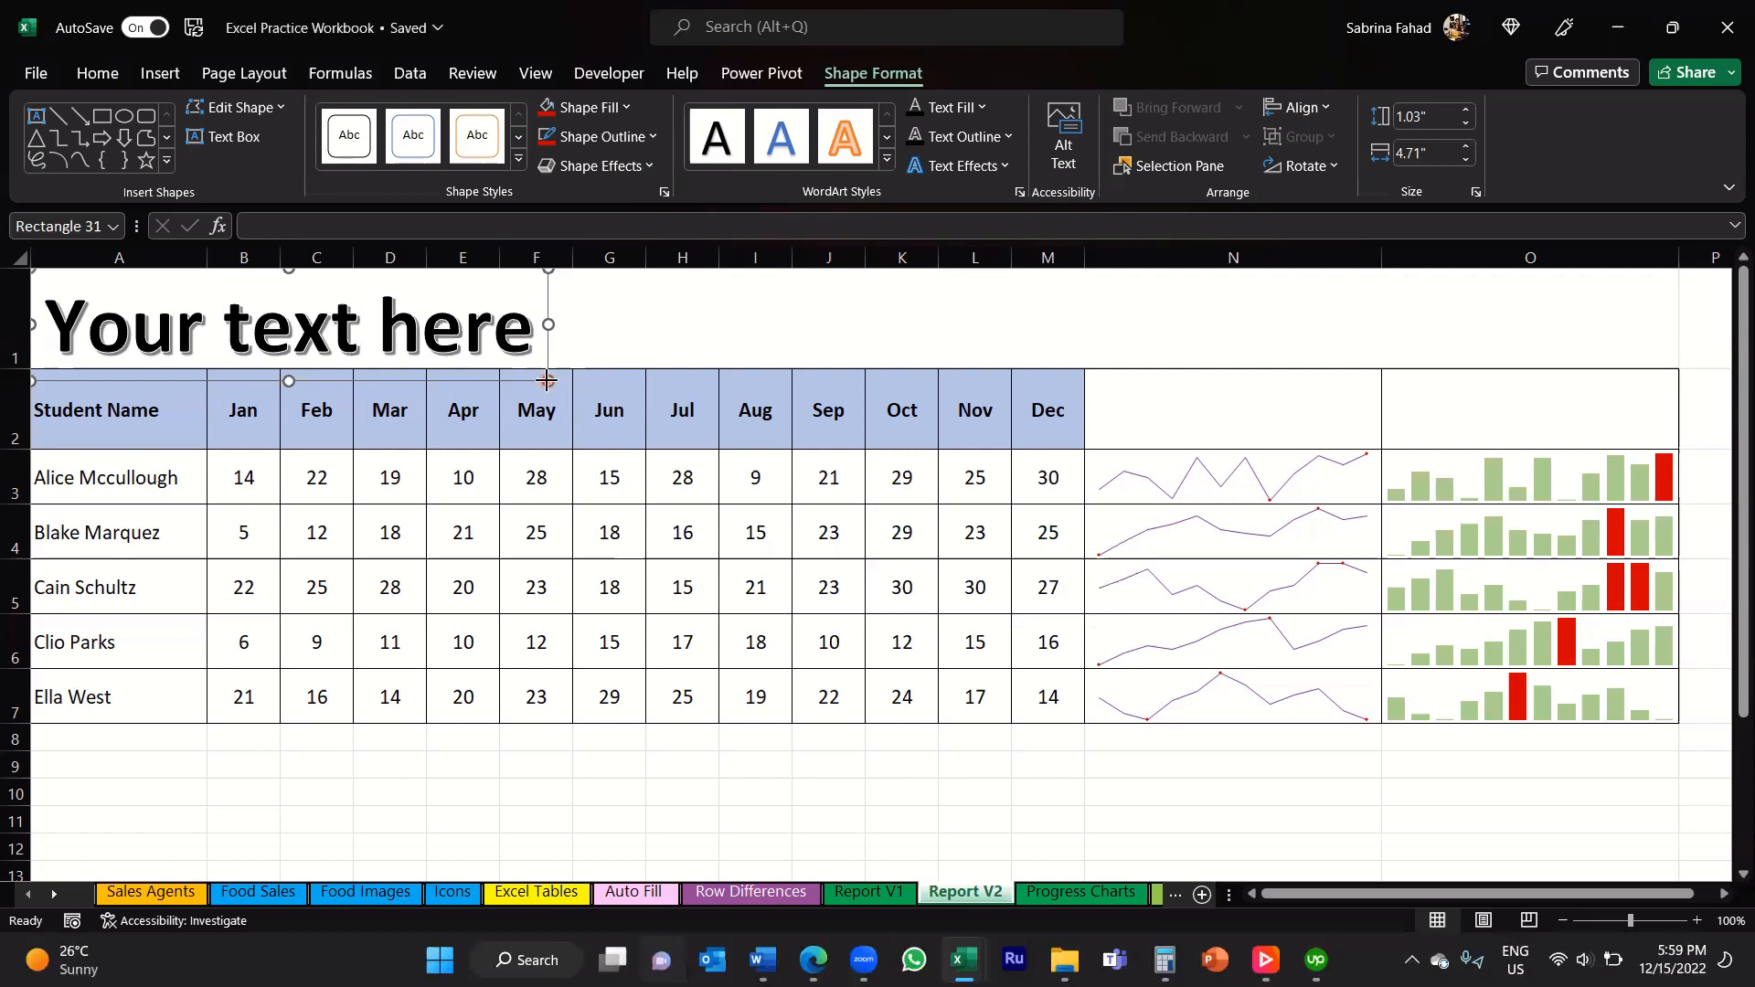
pyautogui.moveTo(546, 380); pyautogui.dragTo(586, 324)
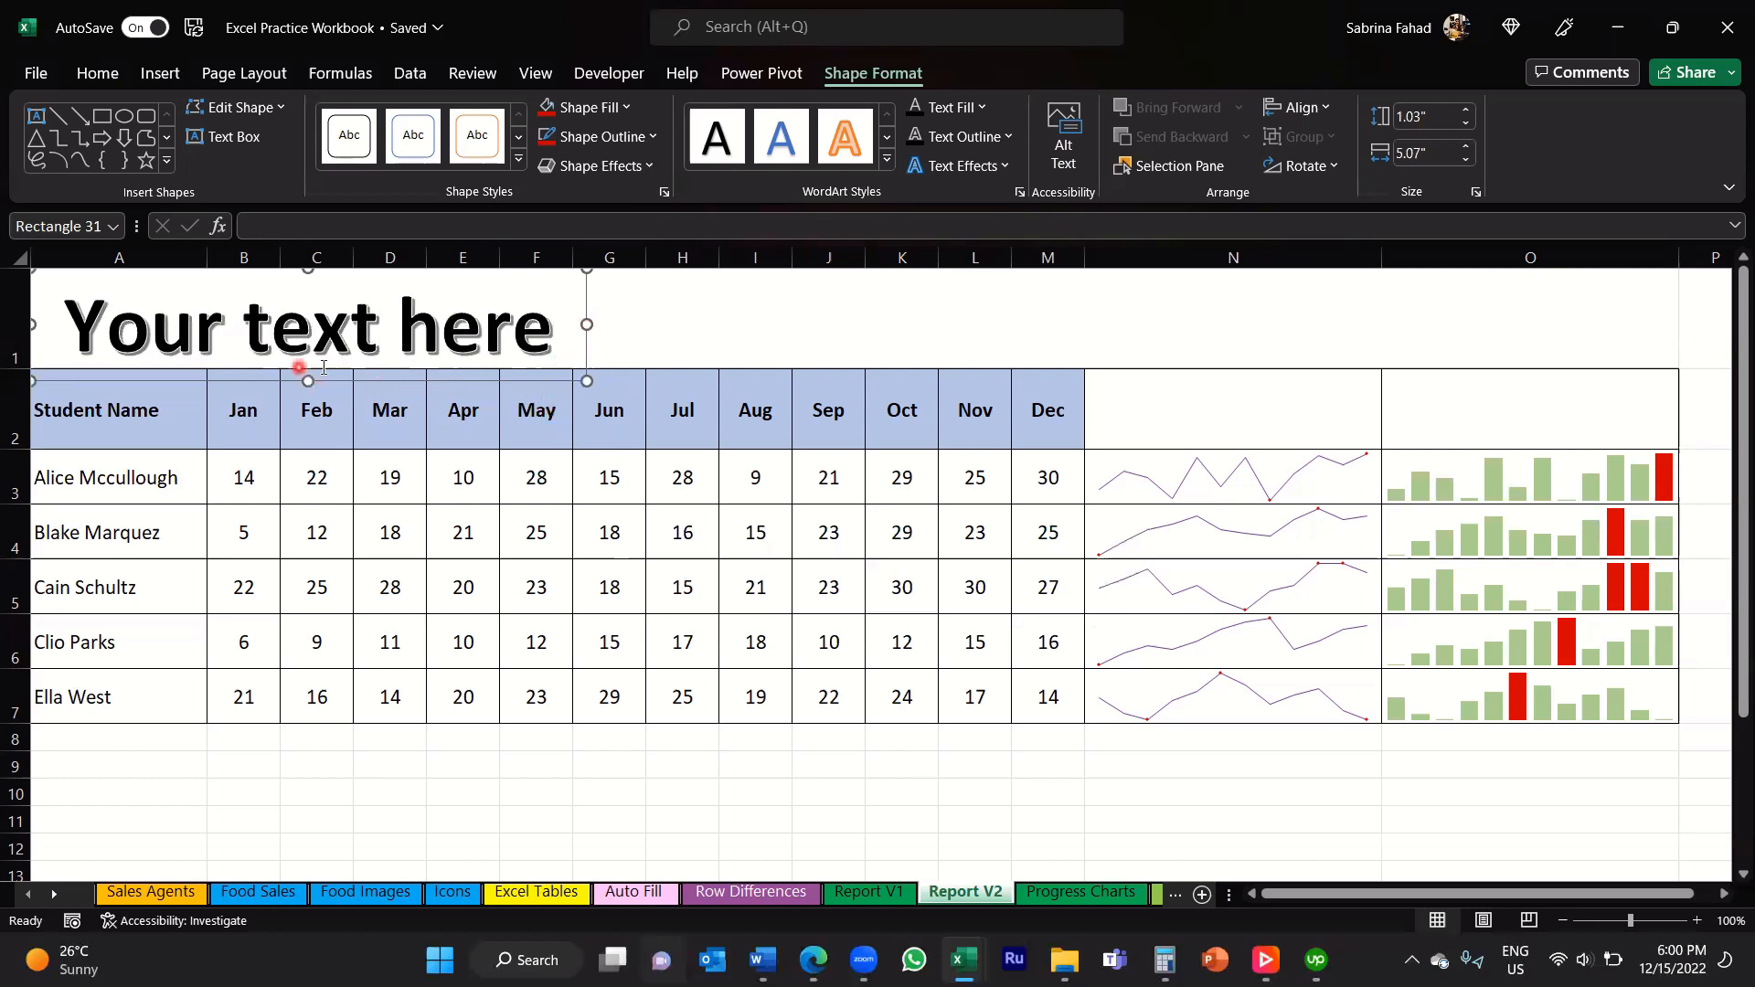
# Step: Replace the WordArt's placeholder text with "Student Test Scores" and widen the box to about 7.4 inches so it fits on one line
pyautogui.click(549, 330)
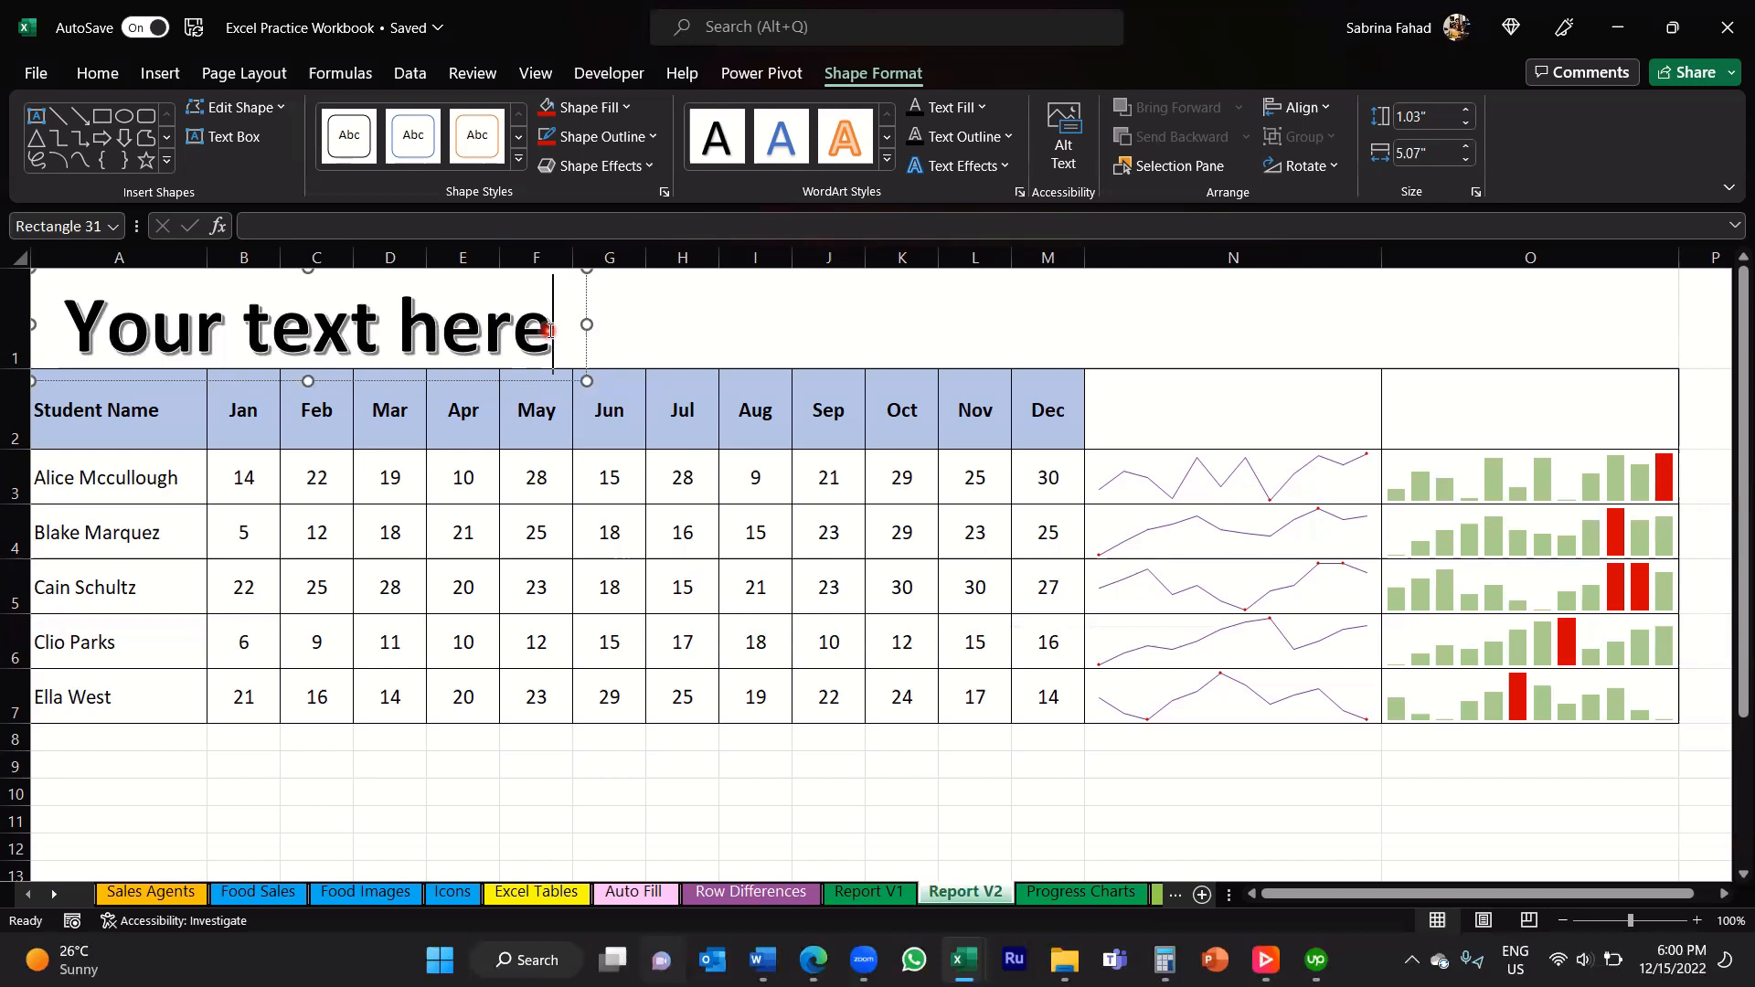
pyautogui.moveTo(549, 331); pyautogui.dragTo(108, 340)
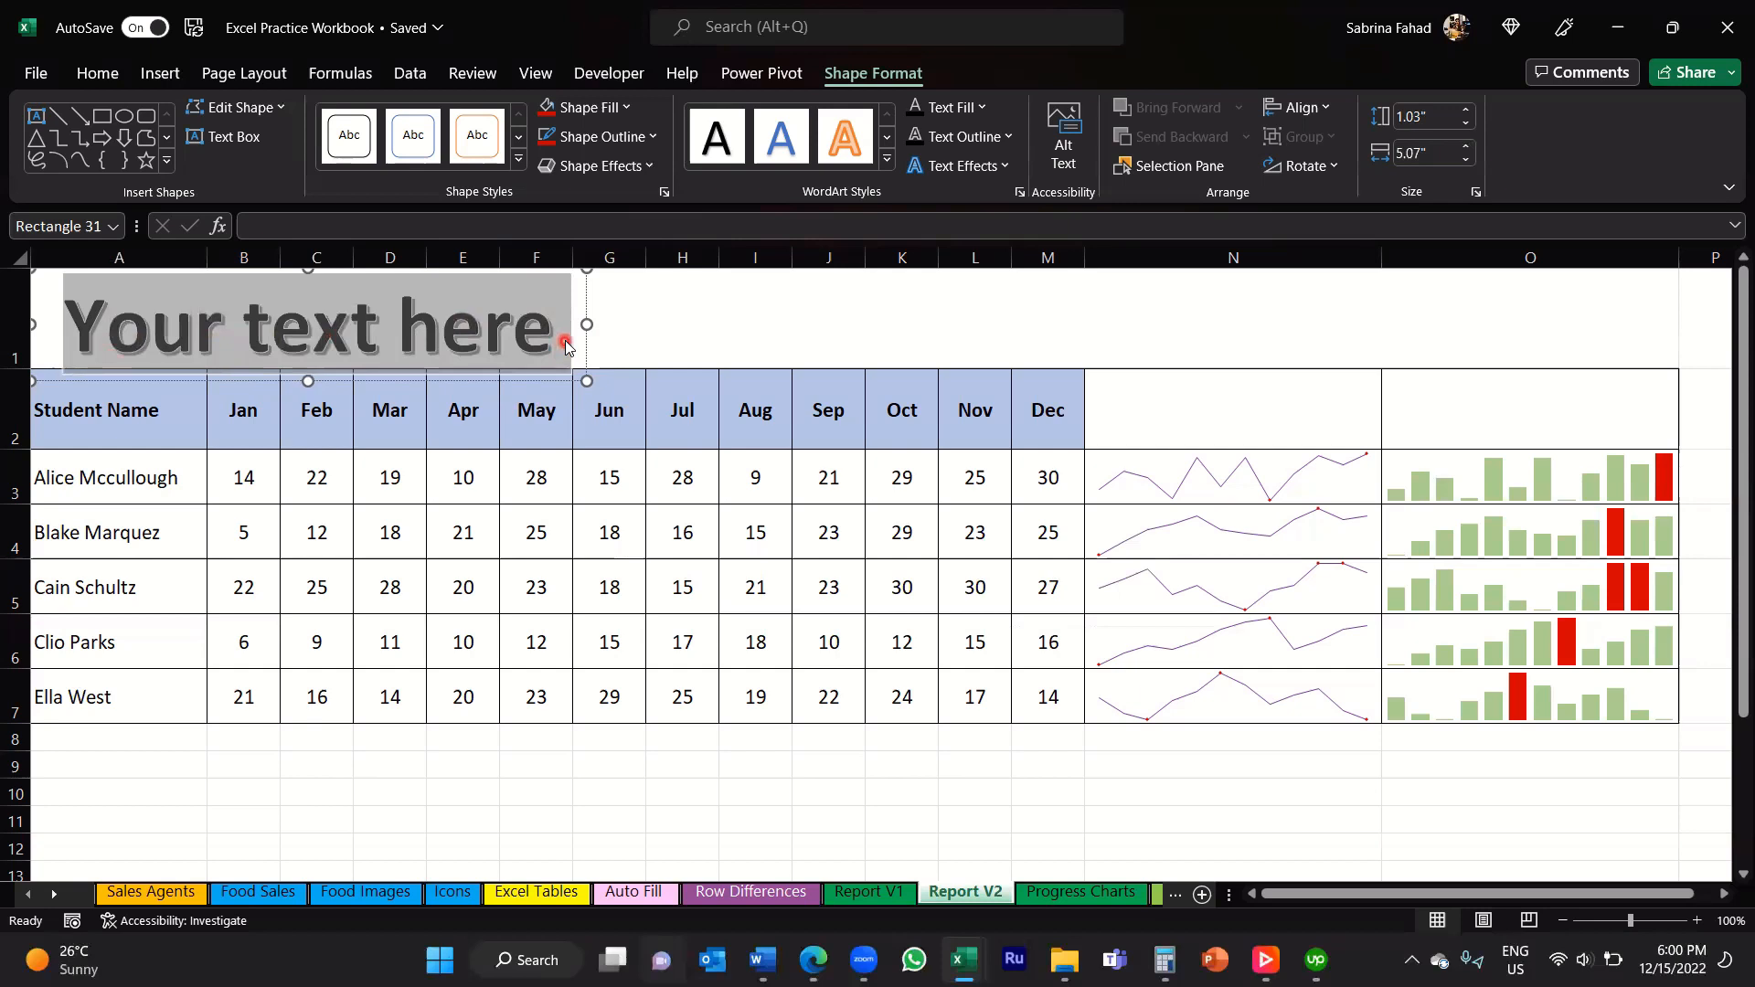
pyautogui.write('Student Test Scores')
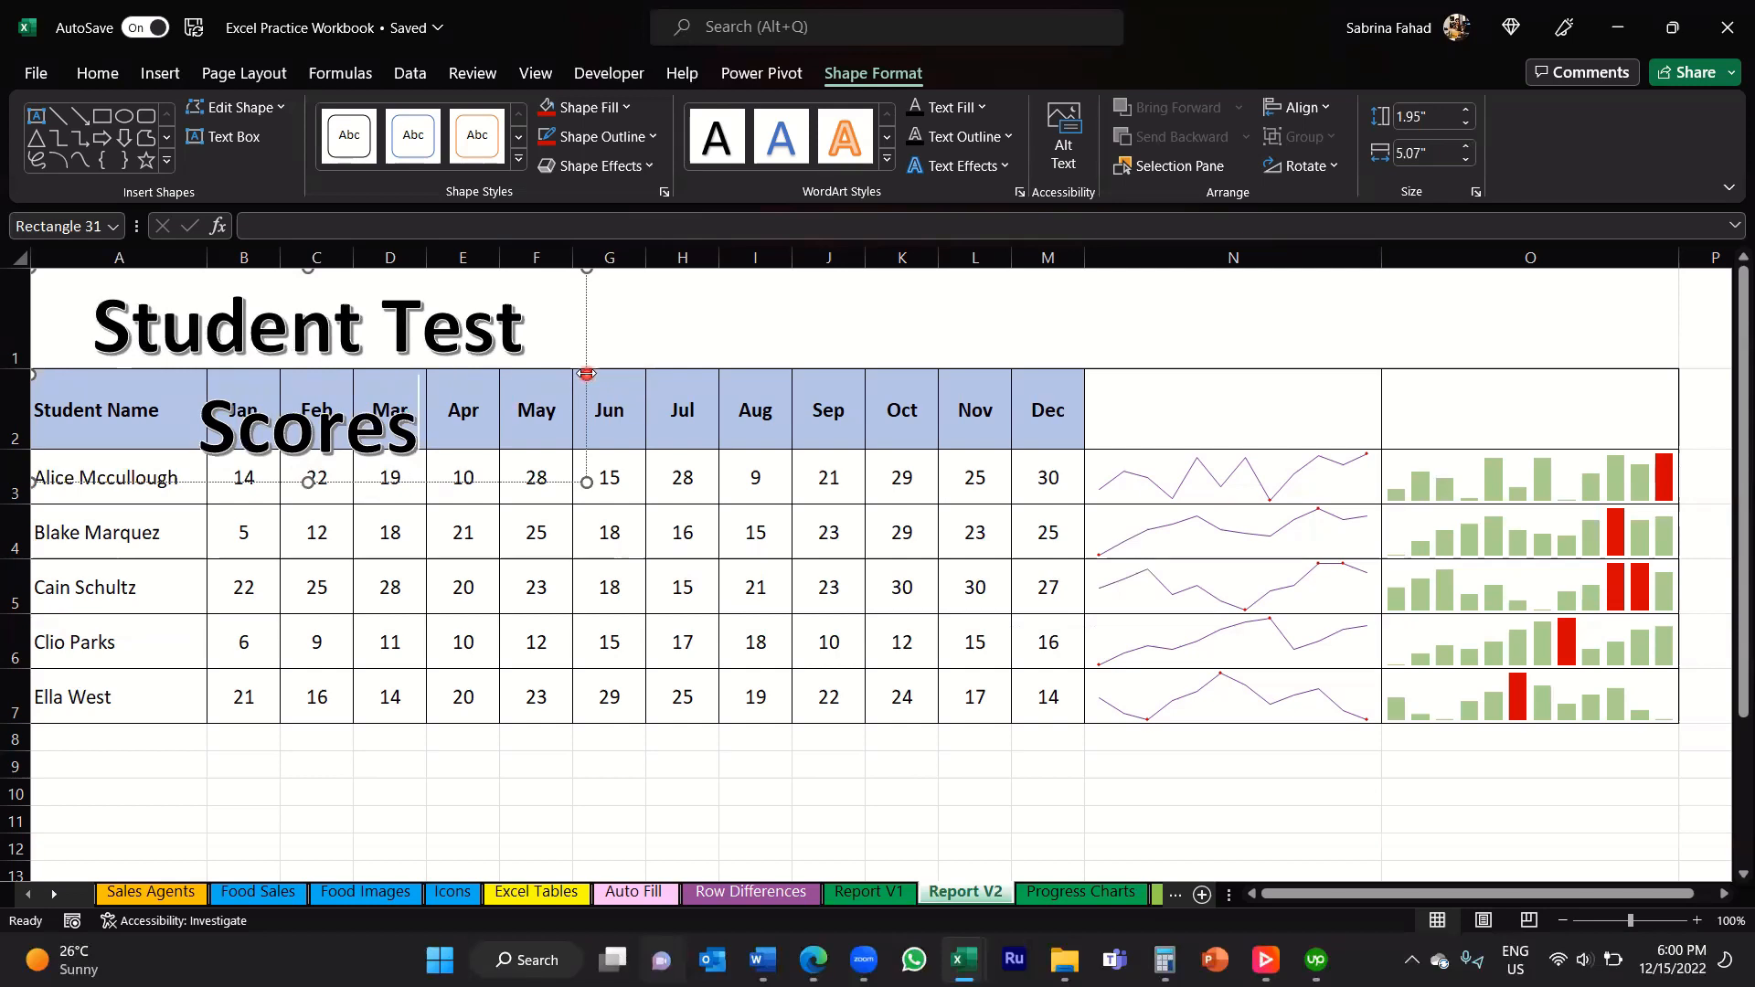
pyautogui.moveTo(586, 373); pyautogui.dragTo(840, 367)
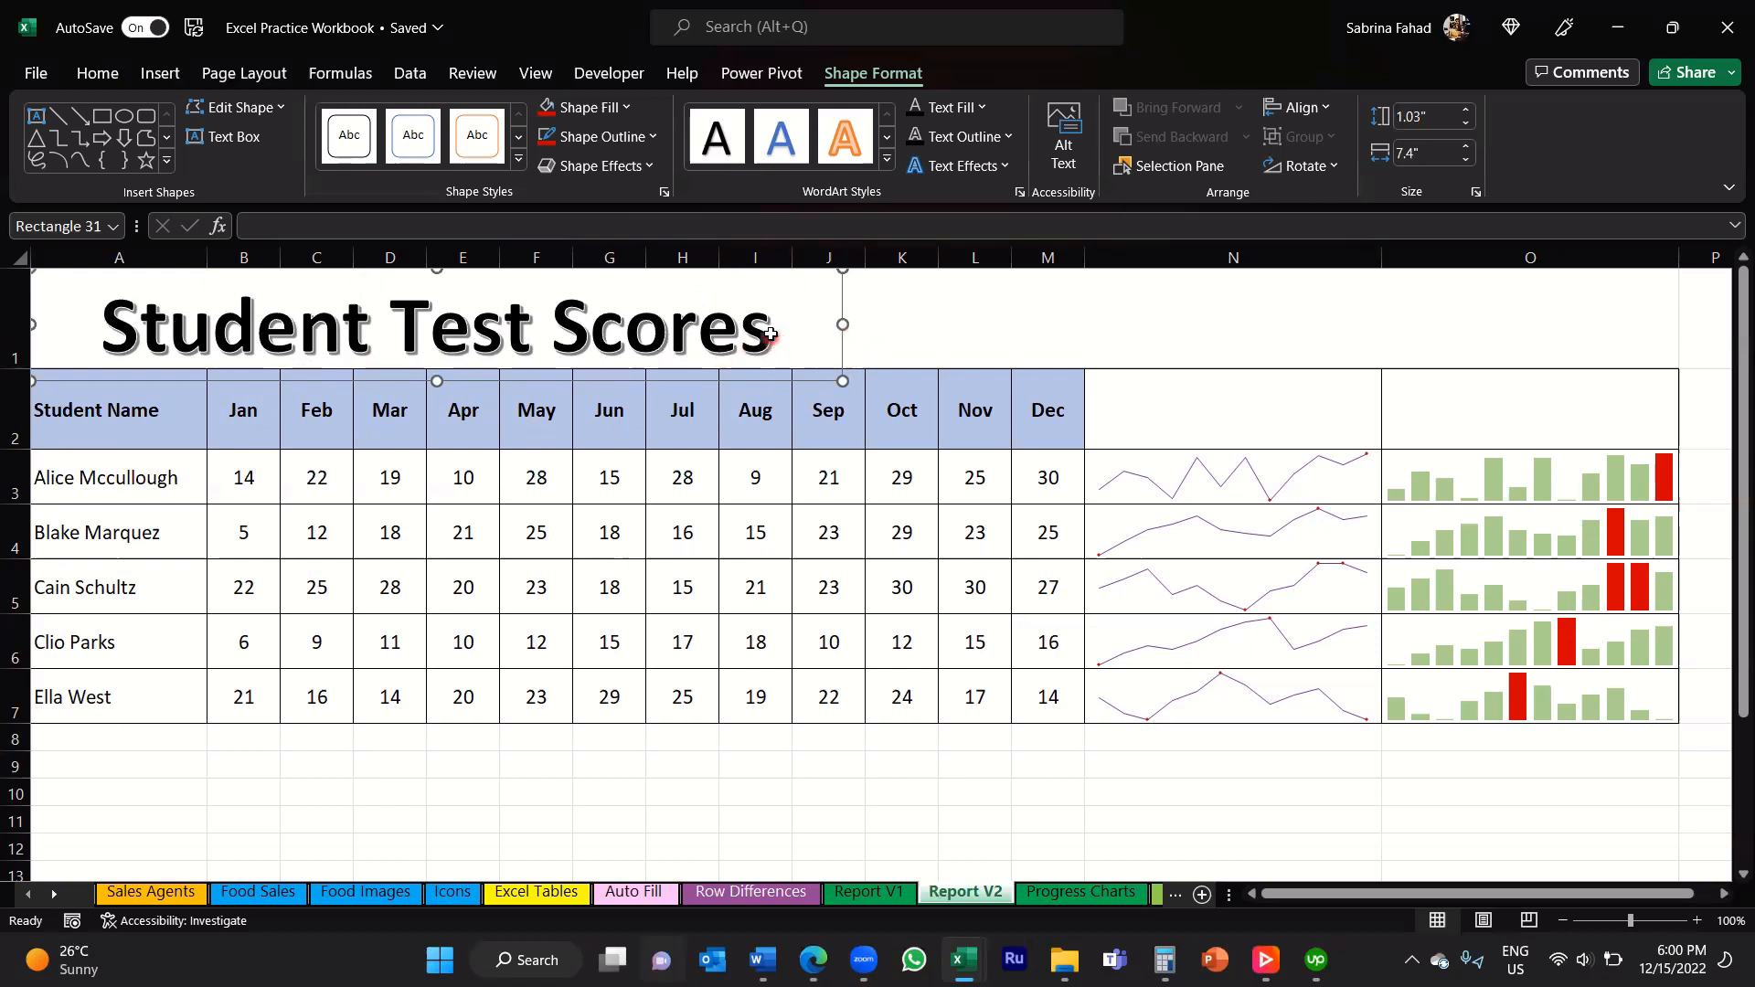
# Step: Set the WordArt title's font size to 40 and left-align its text
pyautogui.doubleClick(677, 331)
pyautogui.moveTo(252, 345); pyautogui.dragTo(141, 343)
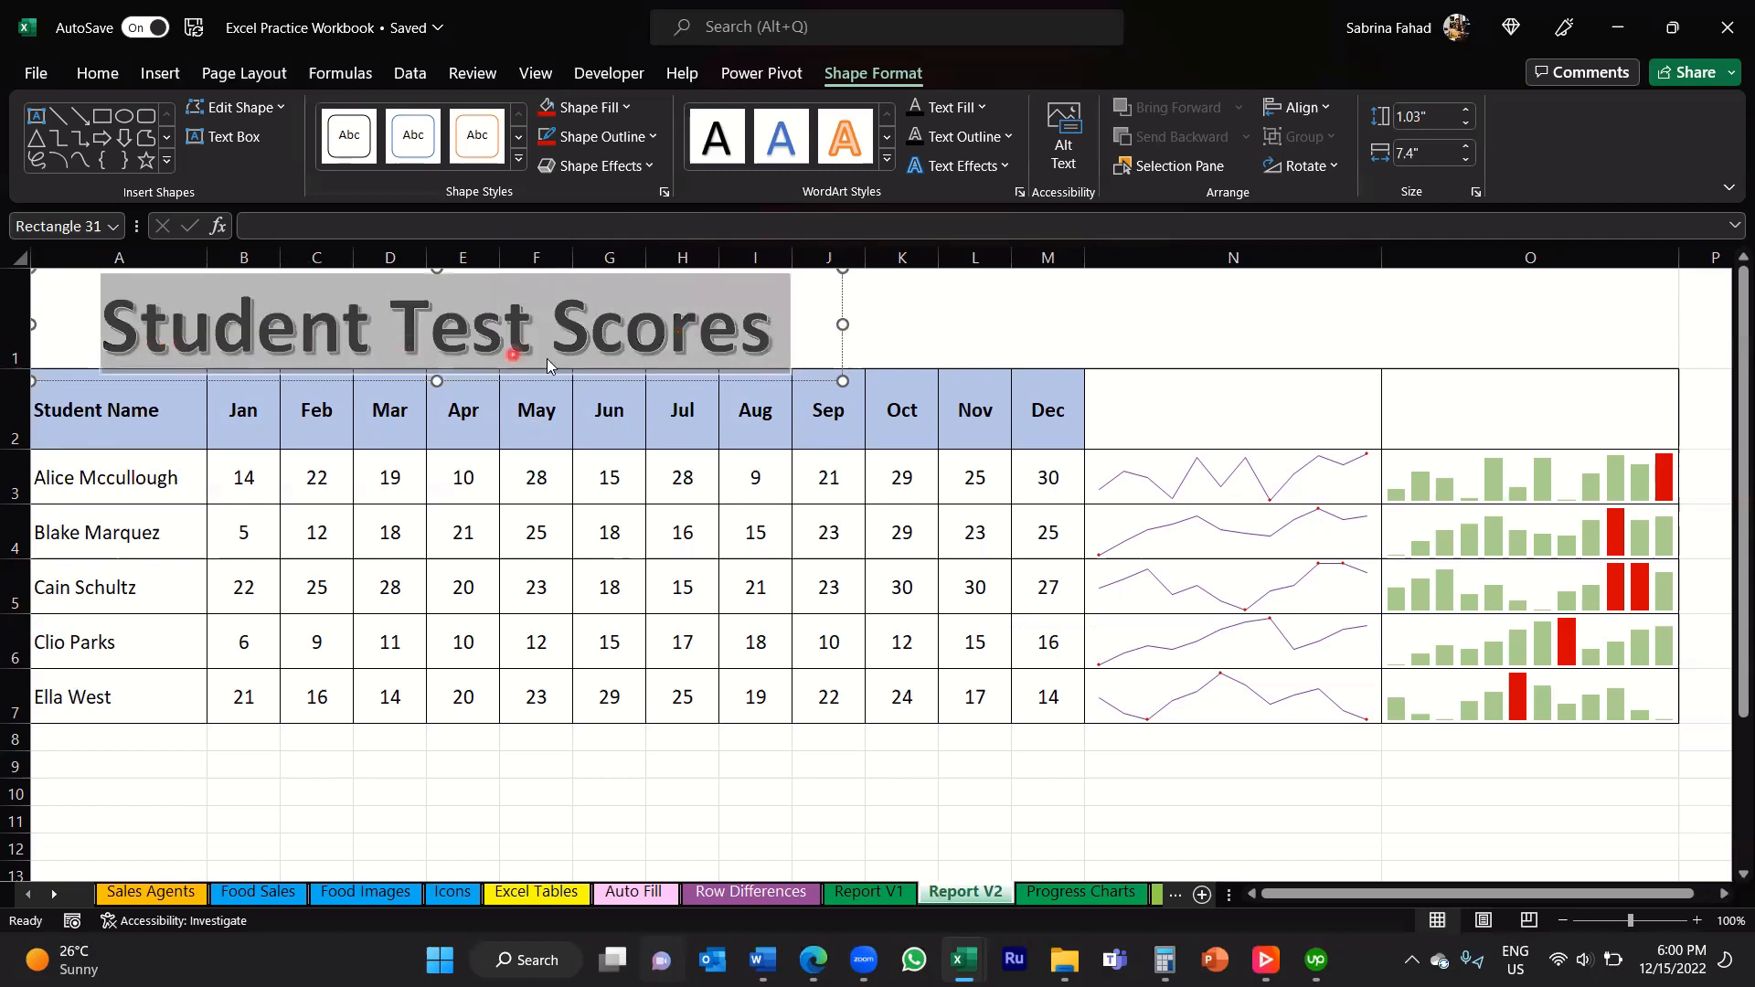
pyautogui.click(101, 76)
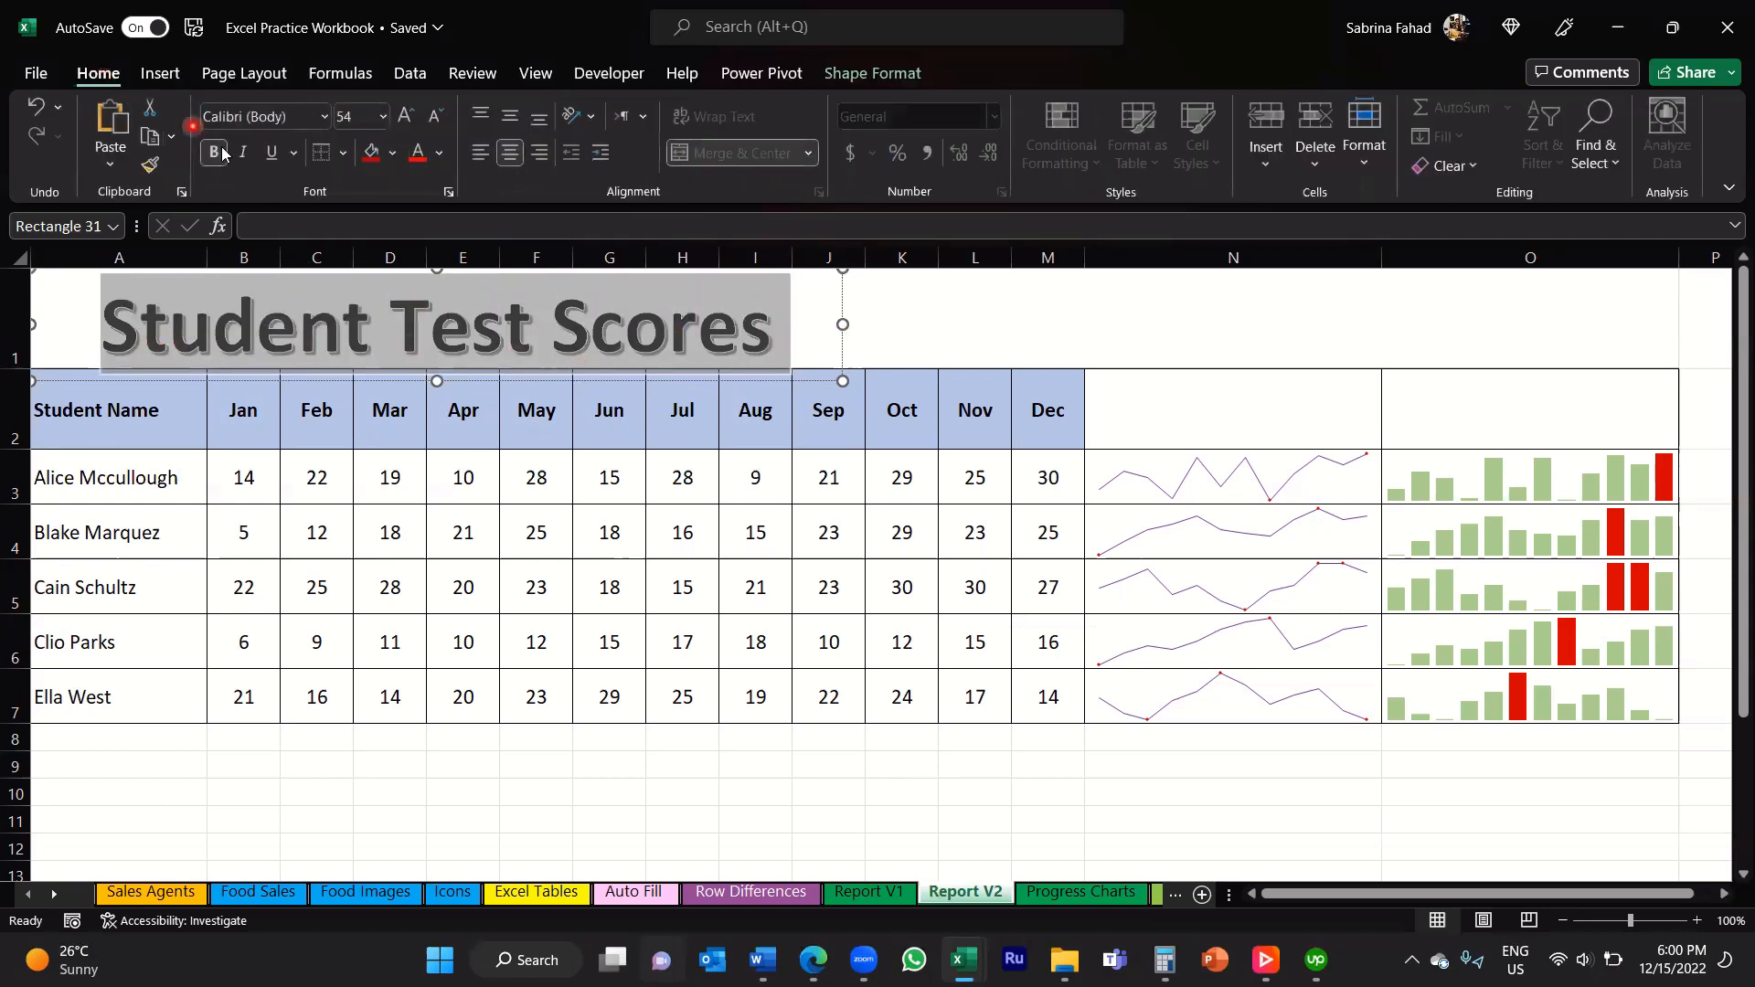
pyautogui.click(305, 215)
pyautogui.click(382, 117)
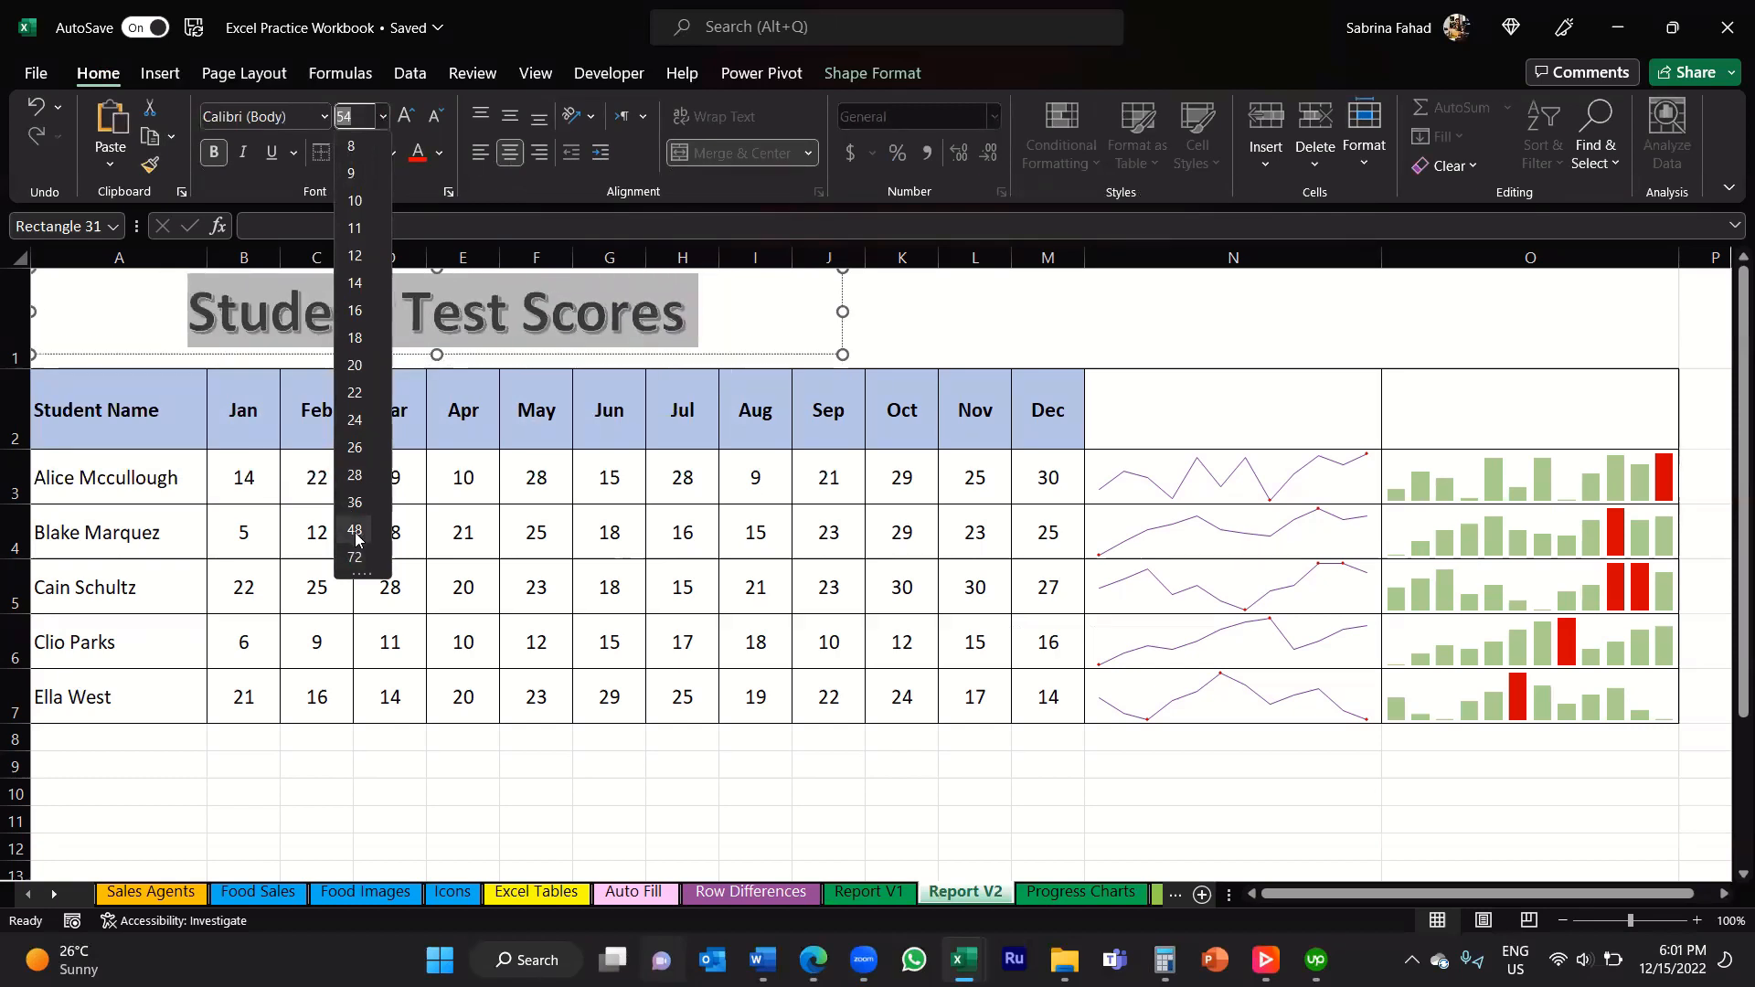
pyautogui.write('40')
pyautogui.press('Return')
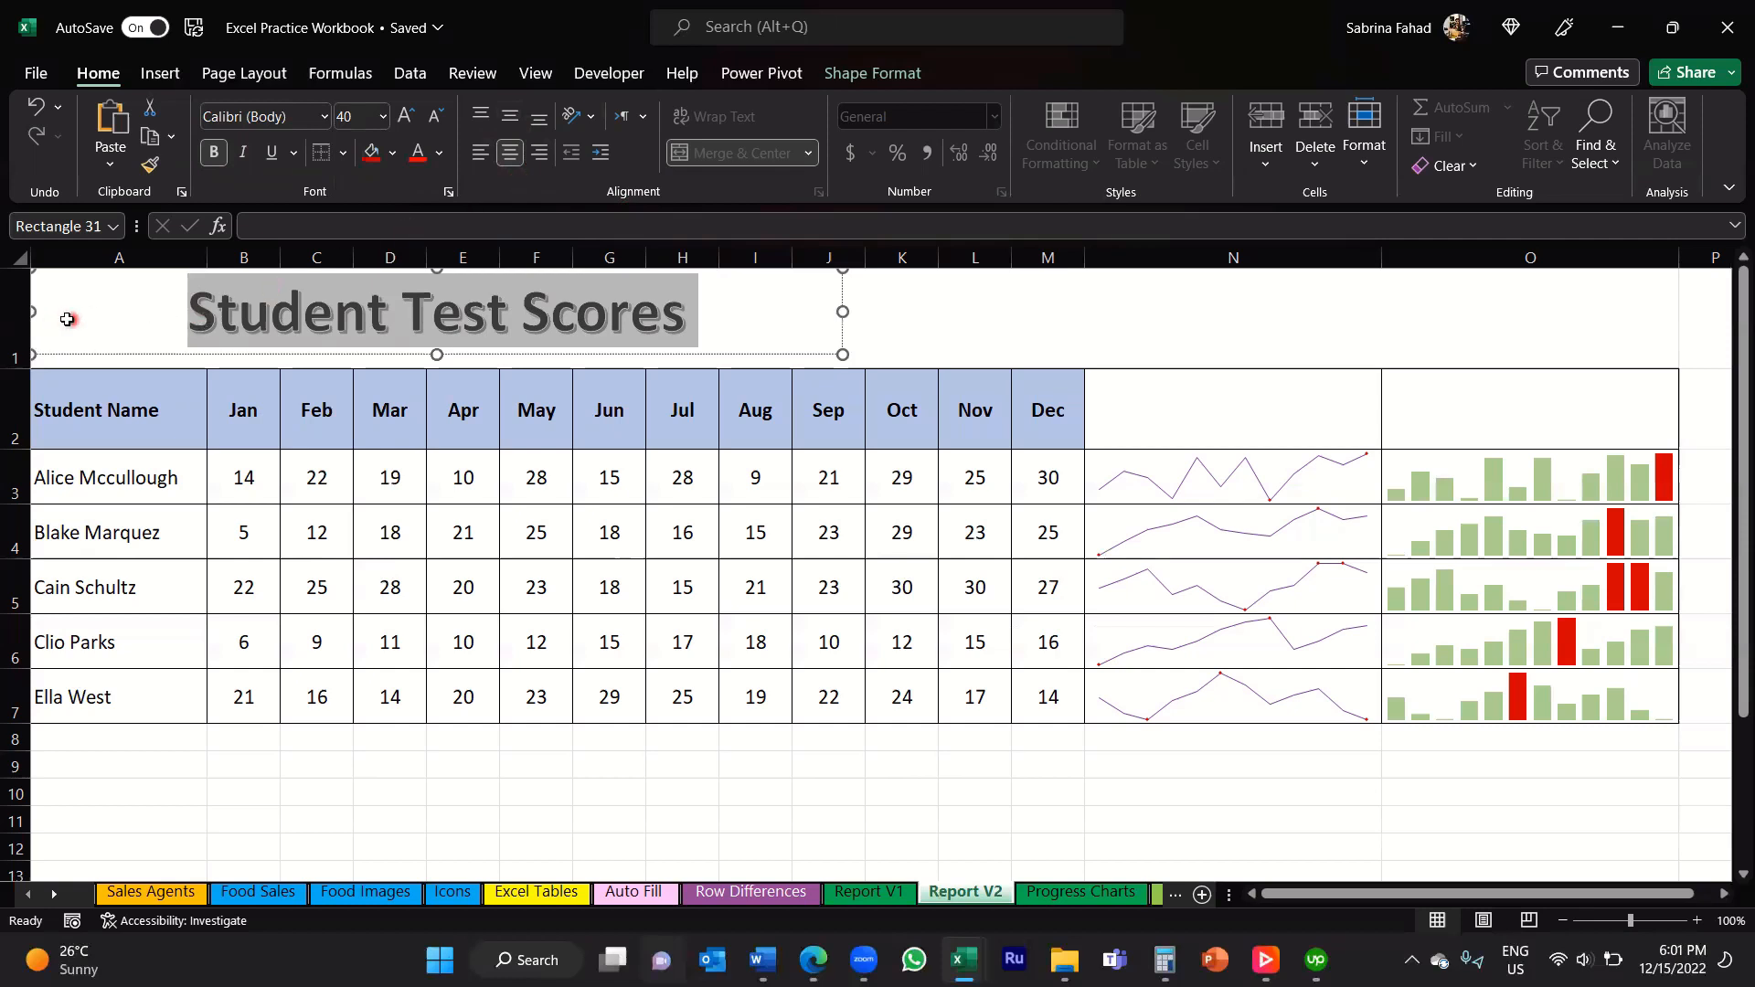
pyautogui.click(481, 156)
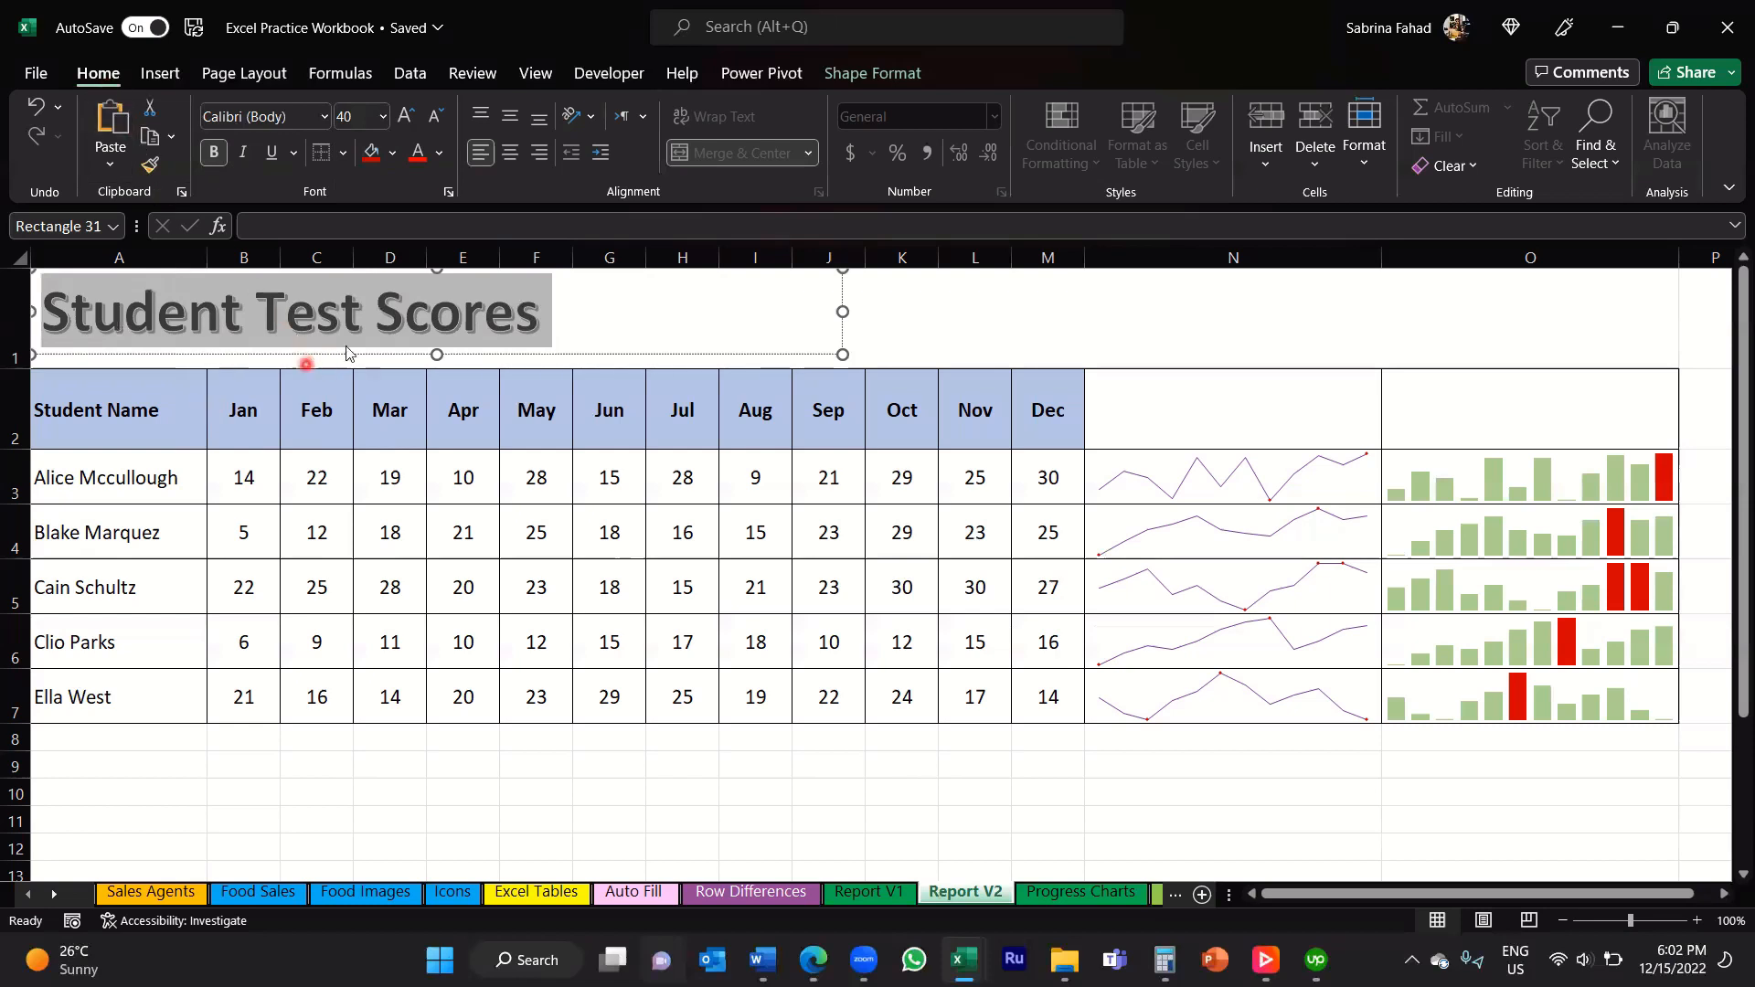
# Step: Give the title box an orange theme-color shape fill and a black shape outline
pyautogui.click(862, 84)
pyautogui.click(866, 80)
pyautogui.click(959, 208)
pyautogui.click(978, 233)
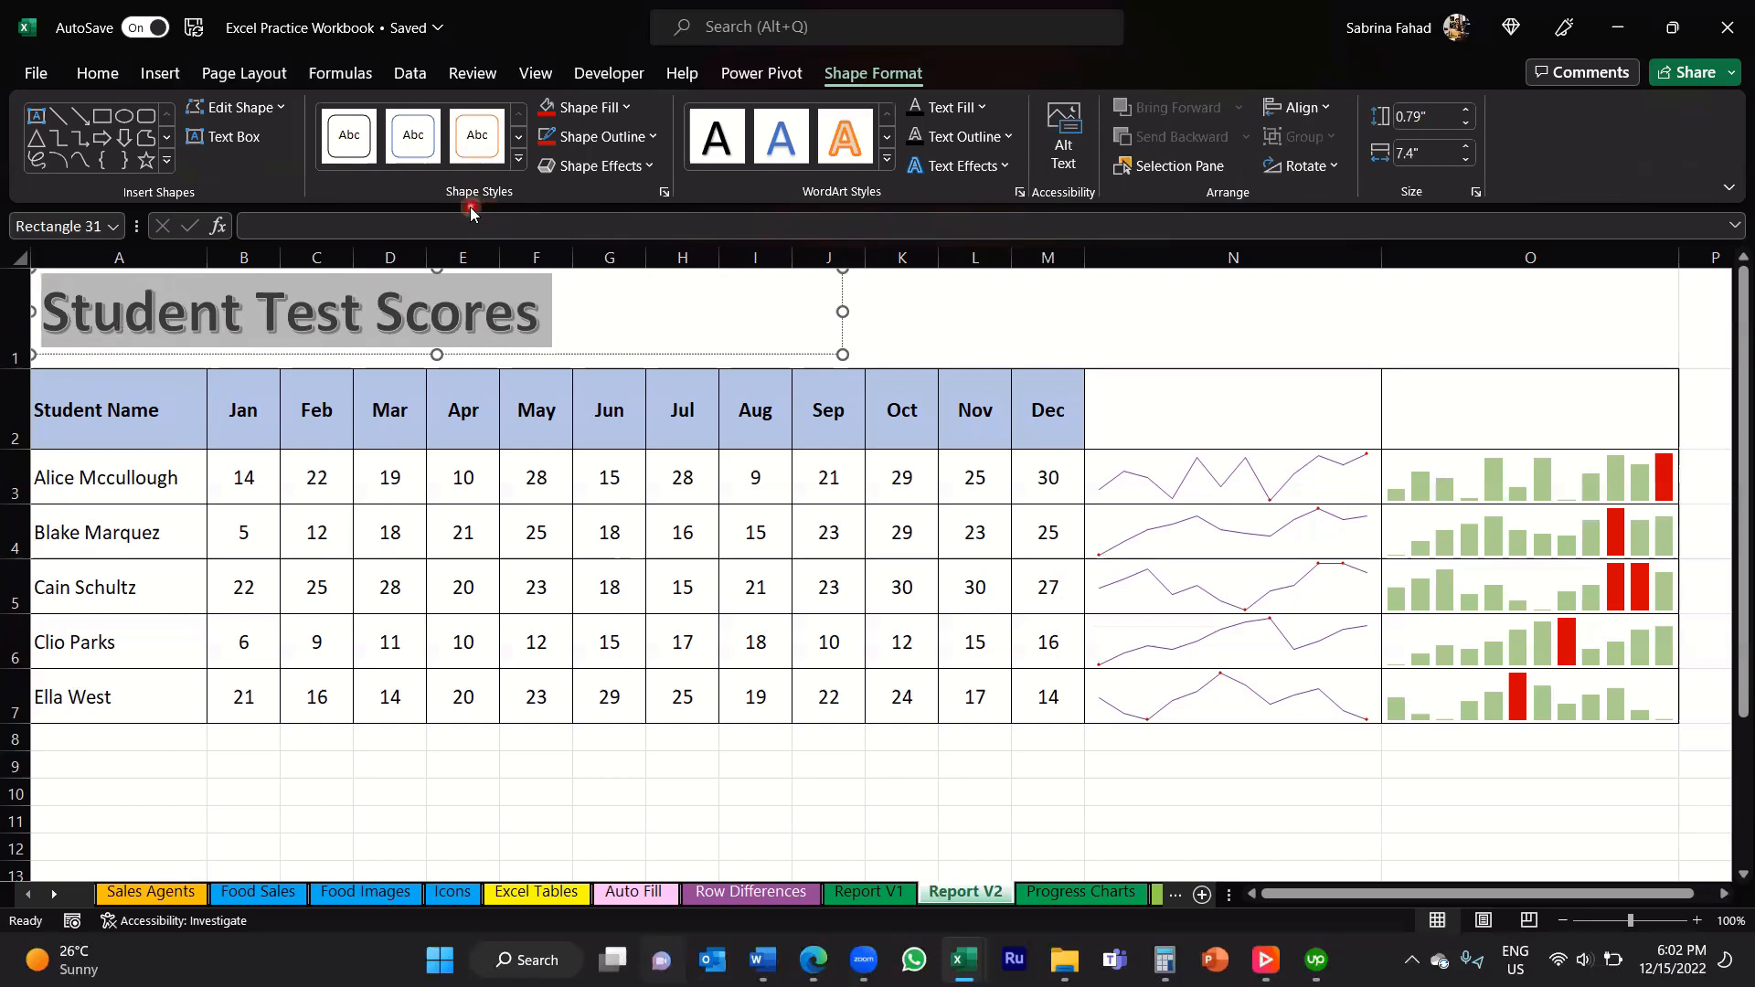
pyautogui.click(630, 110)
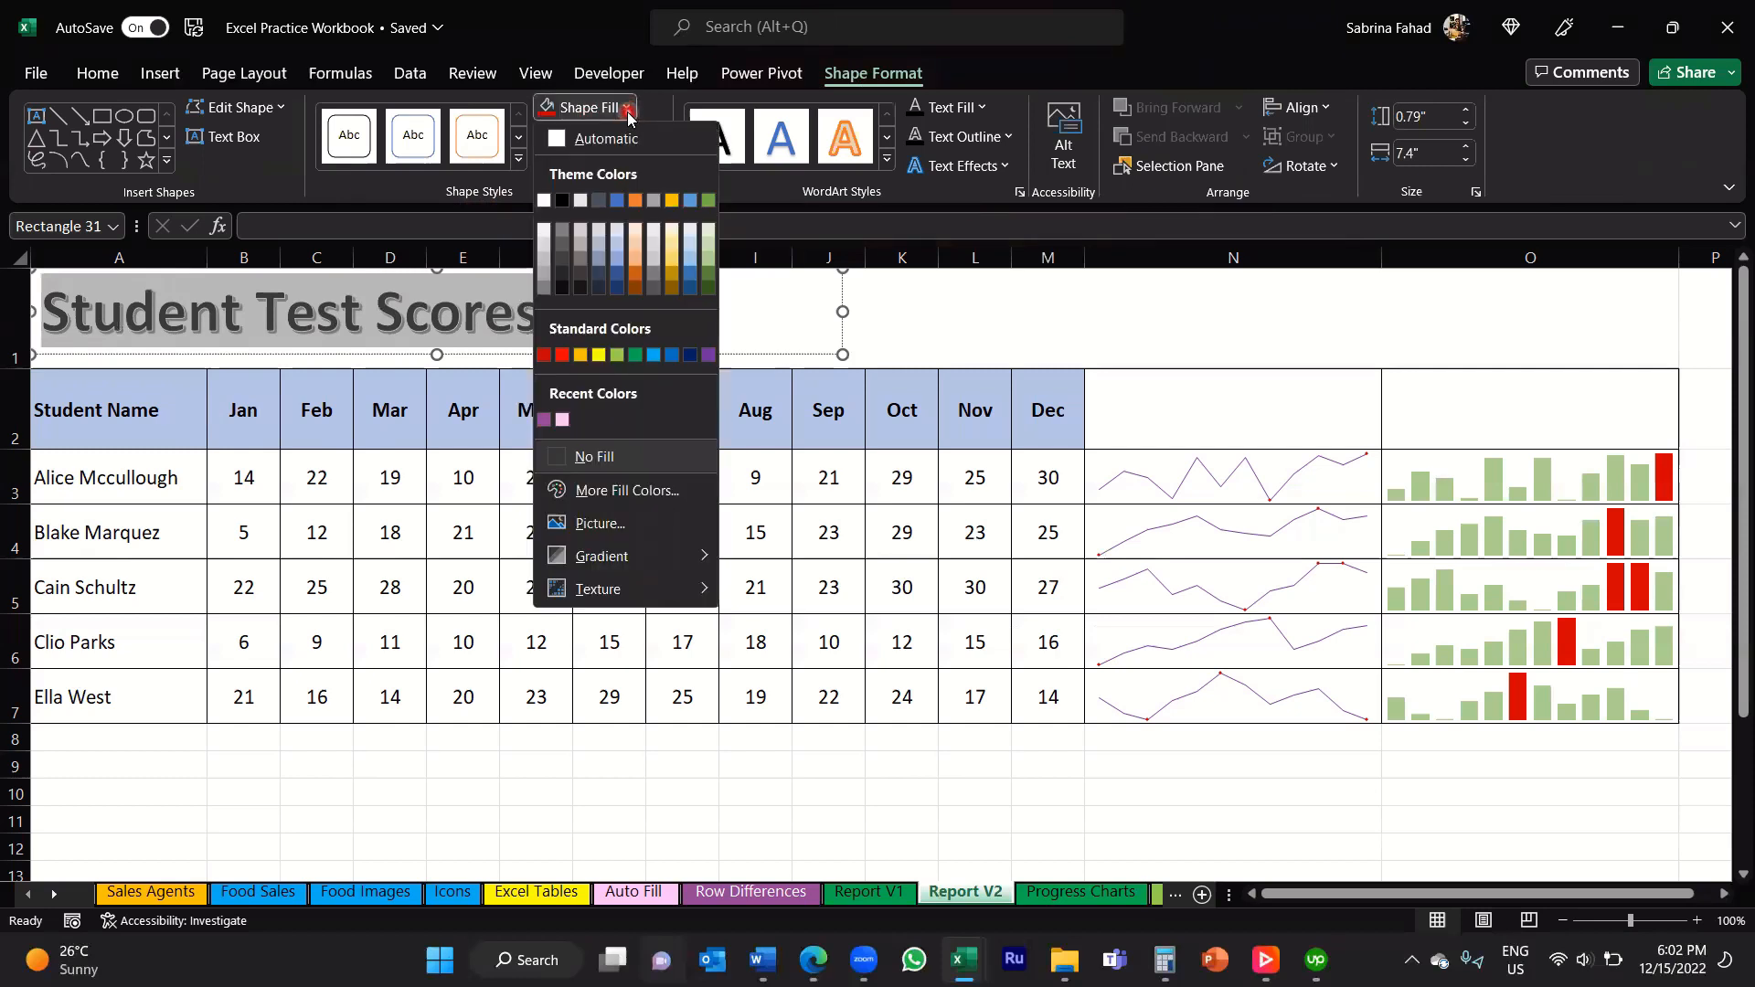
pyautogui.click(636, 203)
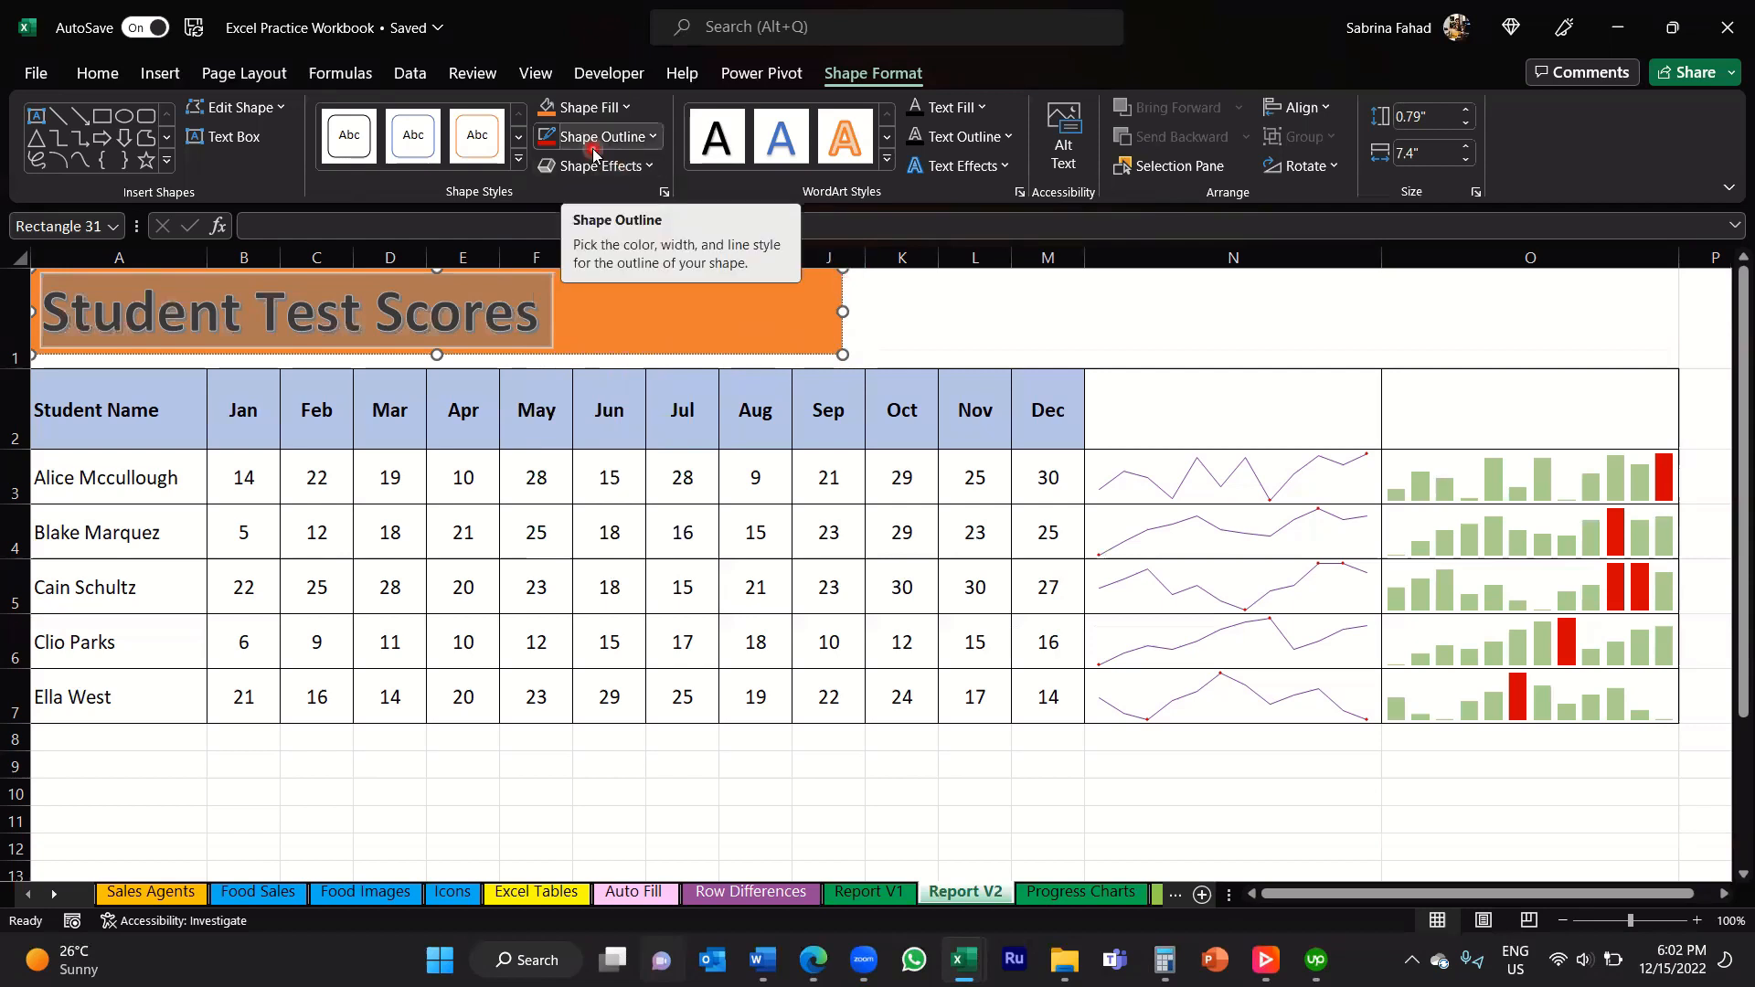
pyautogui.click(654, 137)
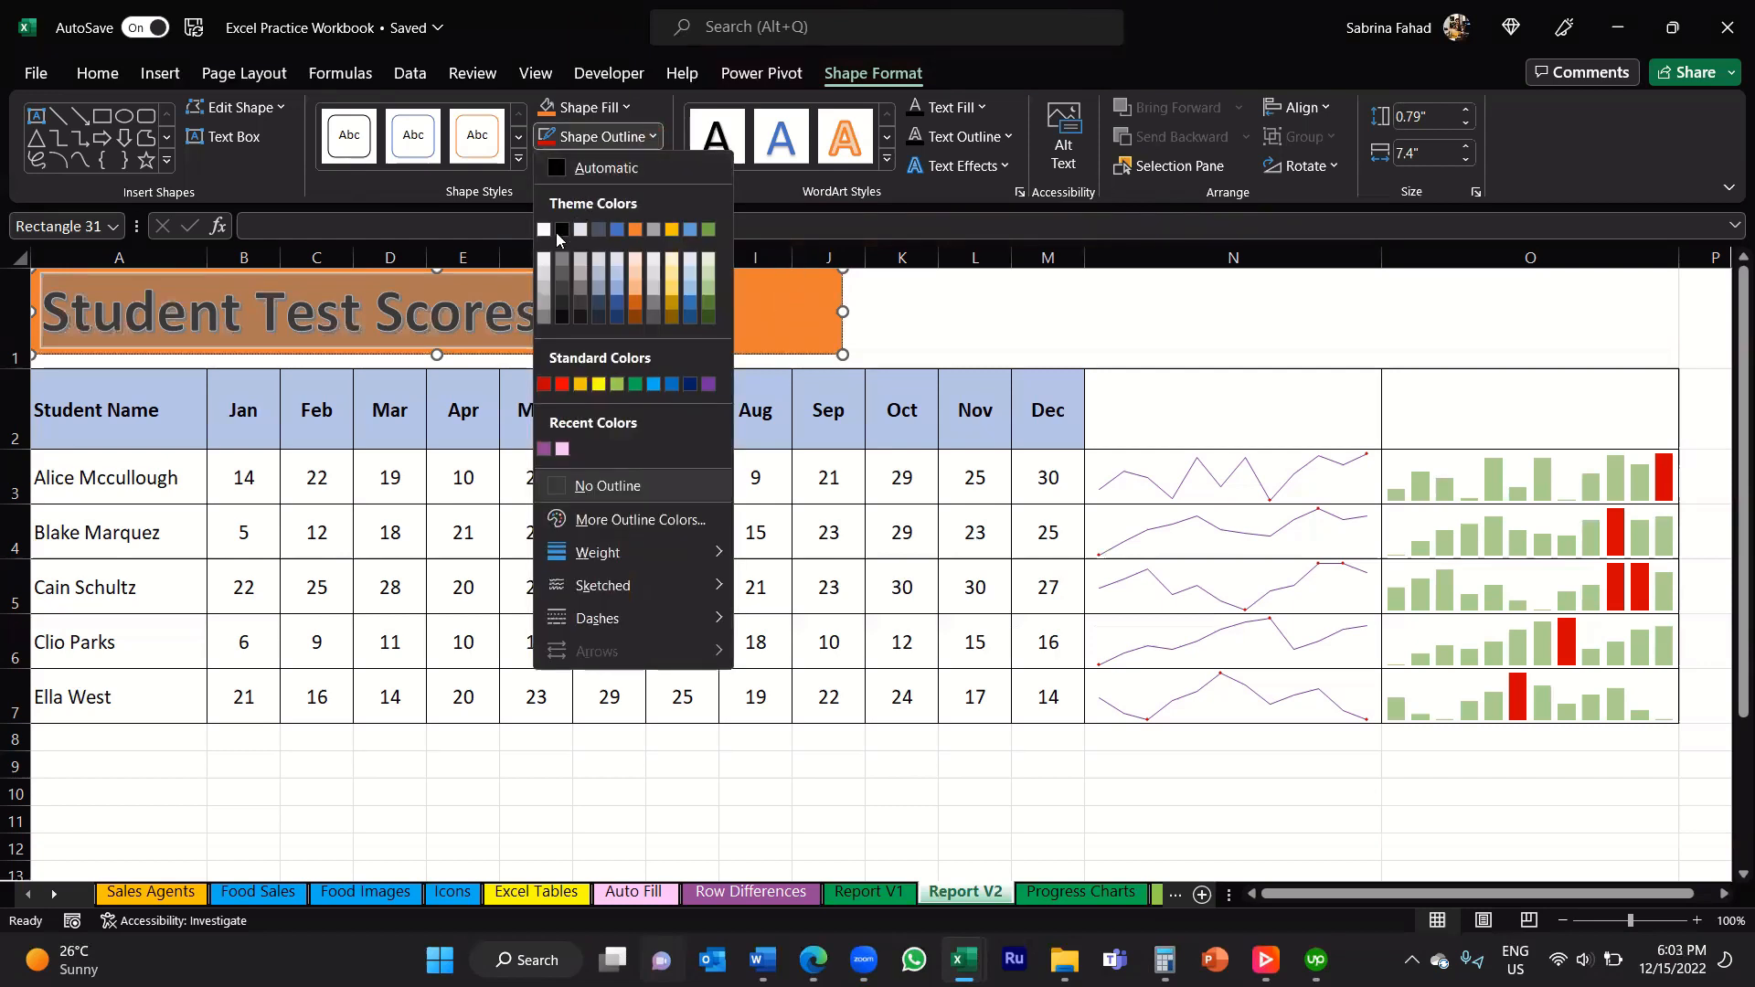
pyautogui.click(557, 235)
pyautogui.click(922, 348)
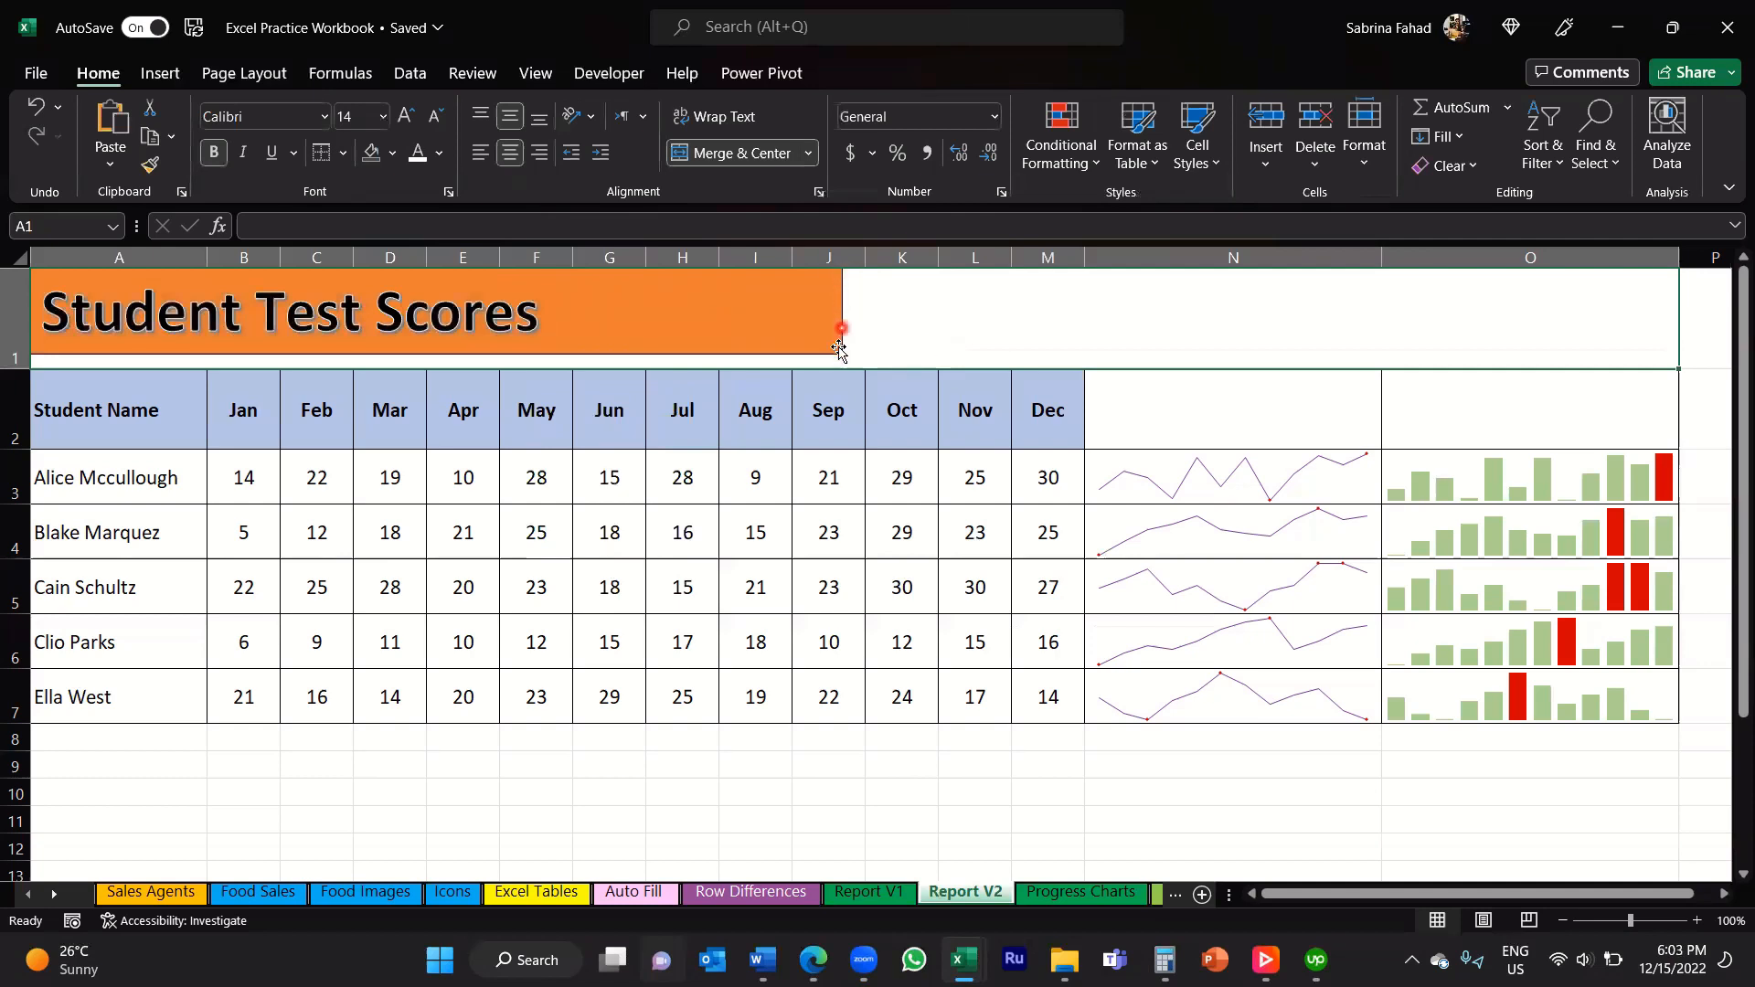
# Step: Set the title box's shape outline weight to 3 pt
pyautogui.click(837, 260)
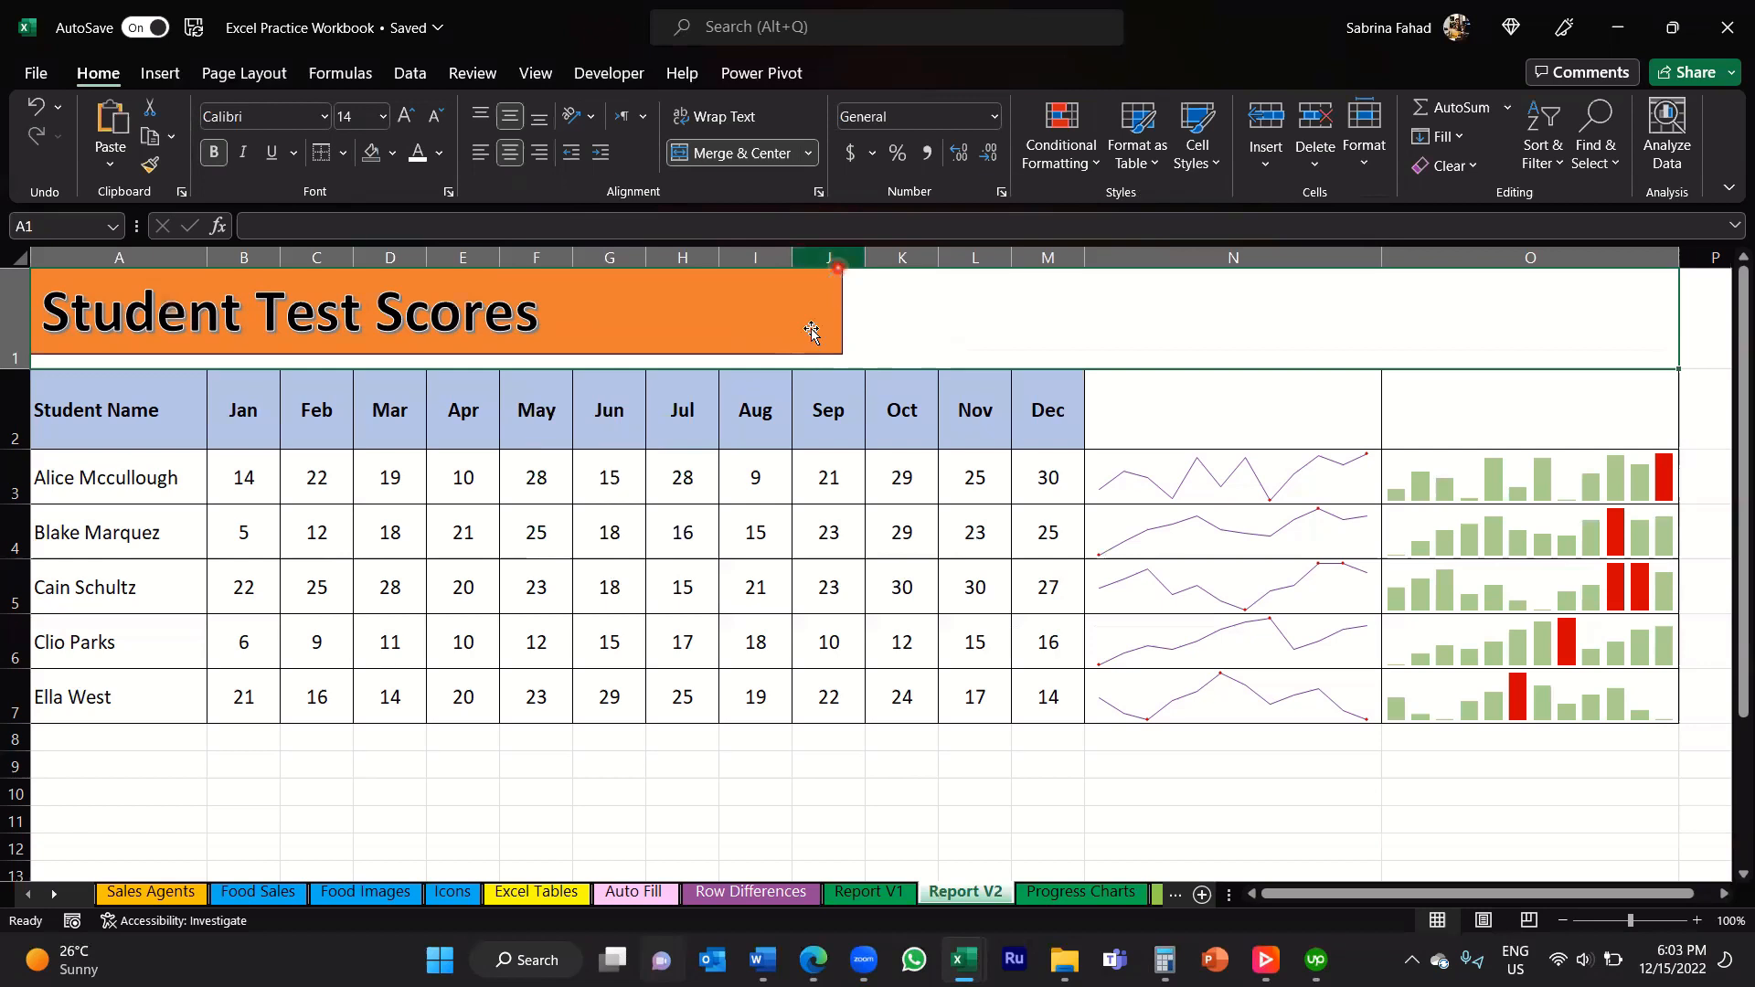
pyautogui.click(745, 316)
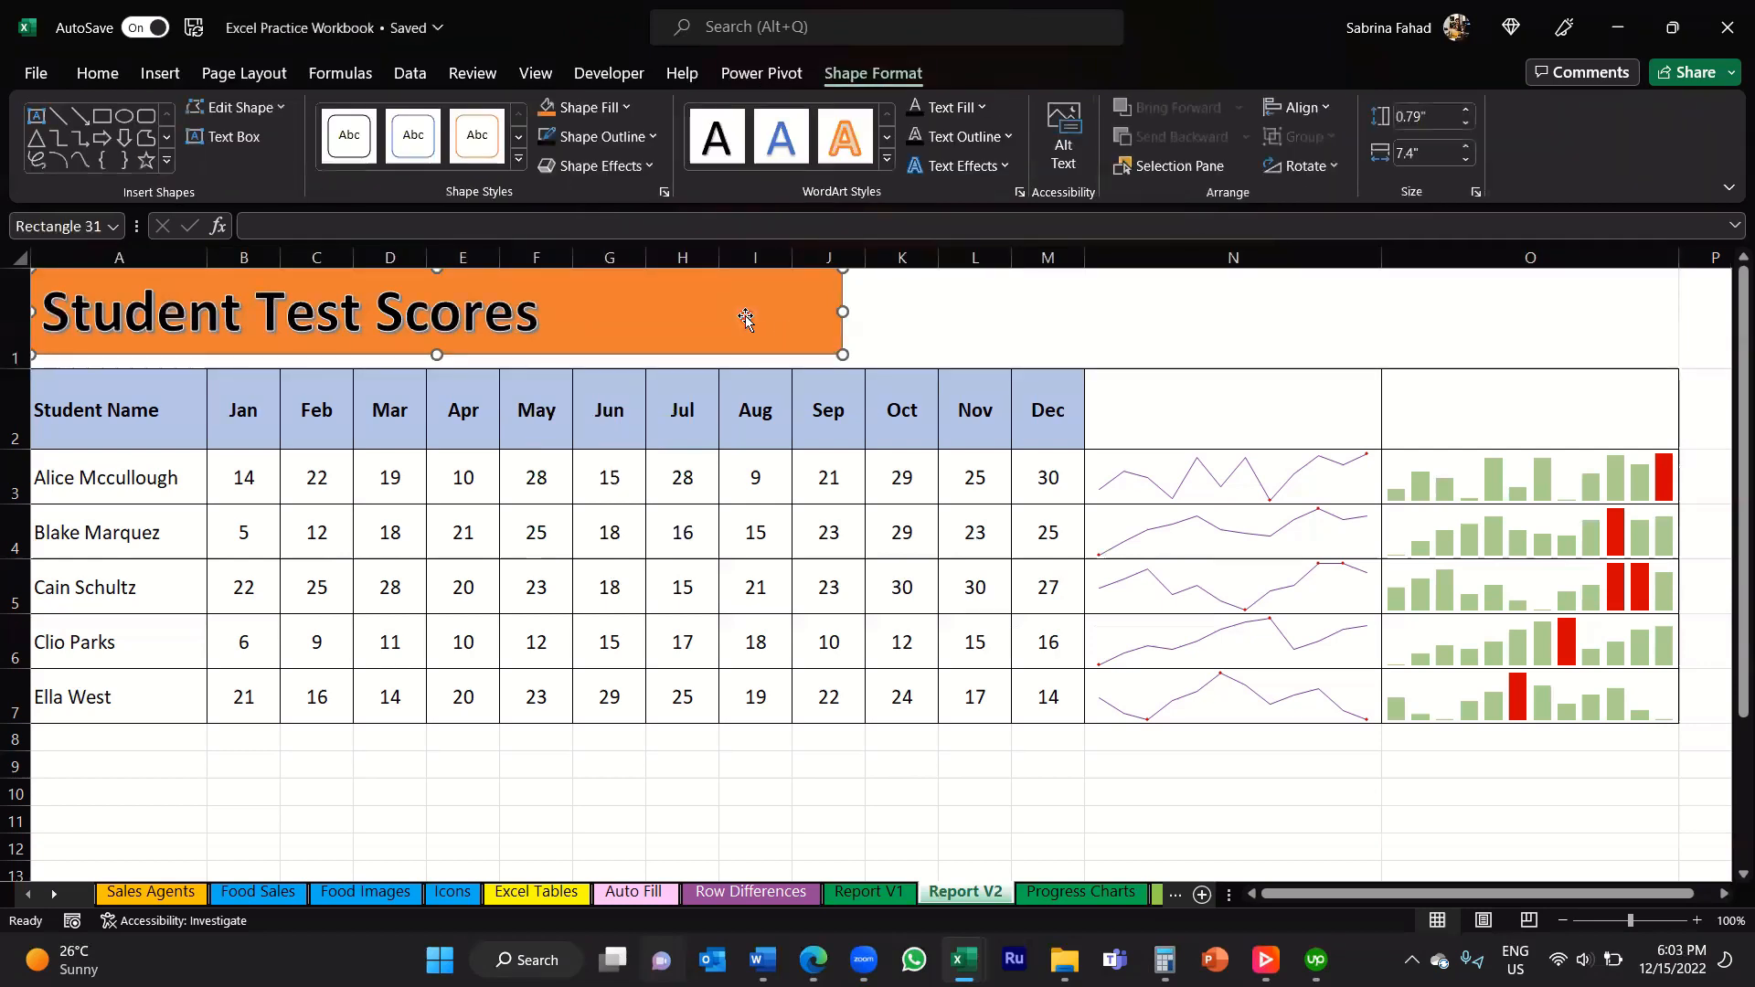
pyautogui.click(655, 137)
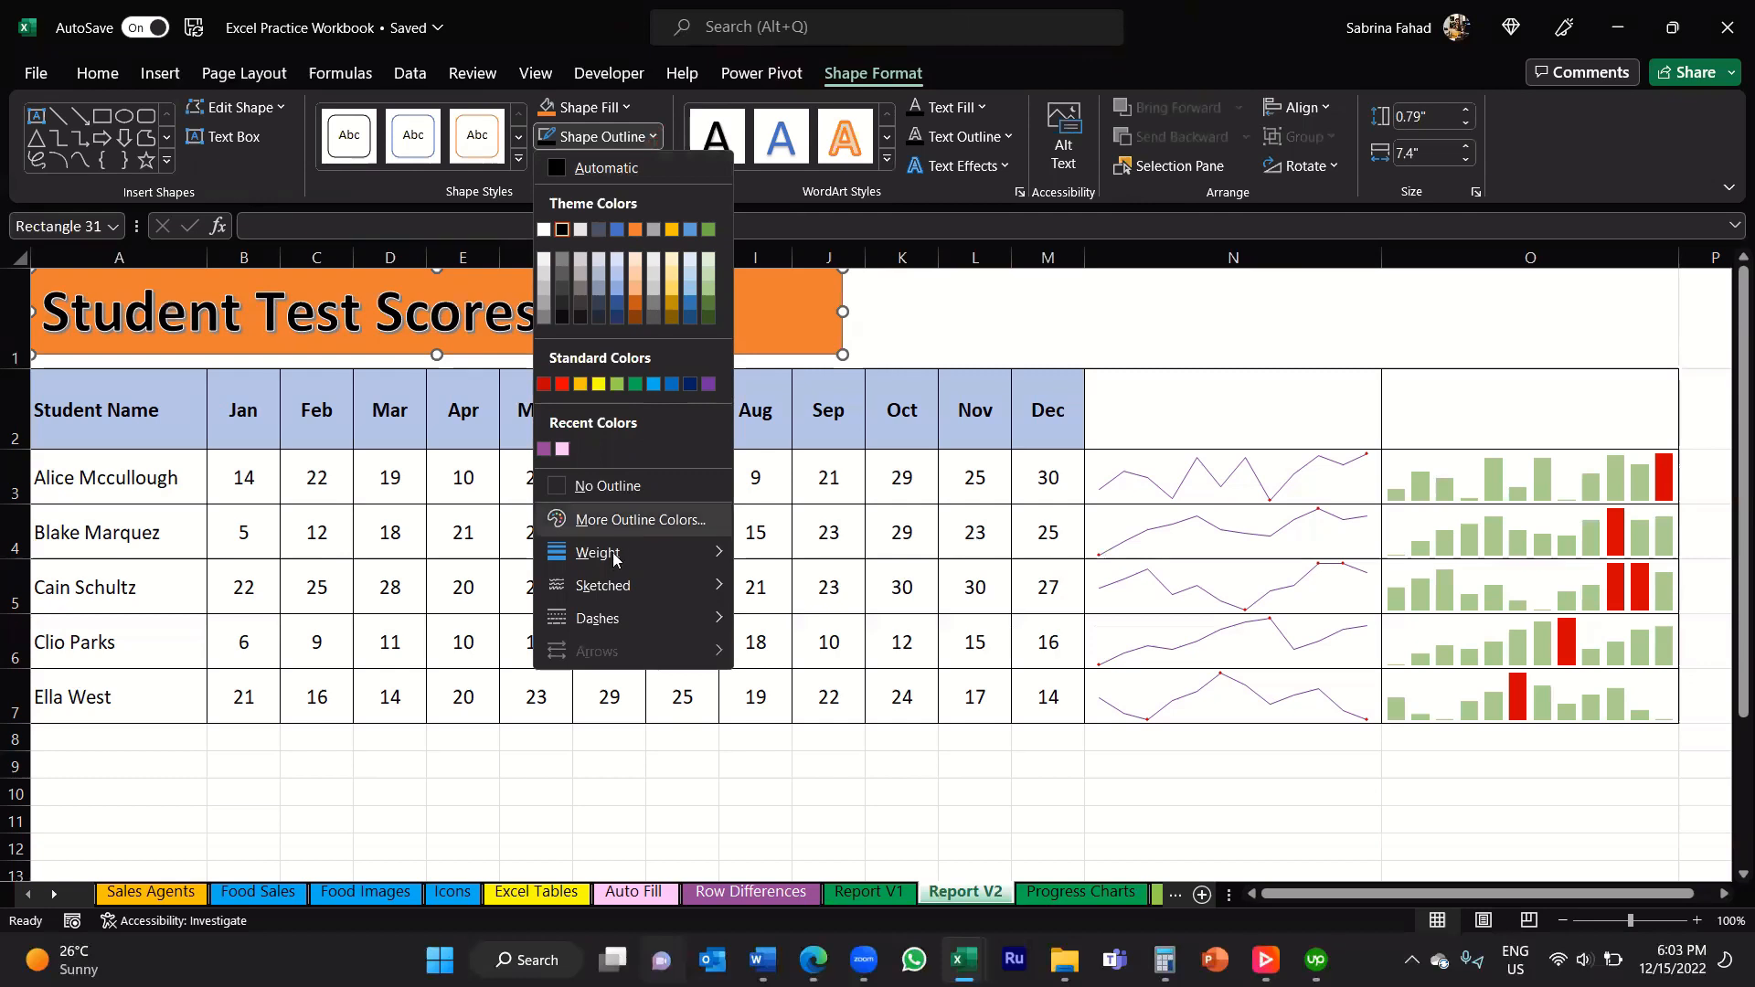
pyautogui.moveTo(617, 555)
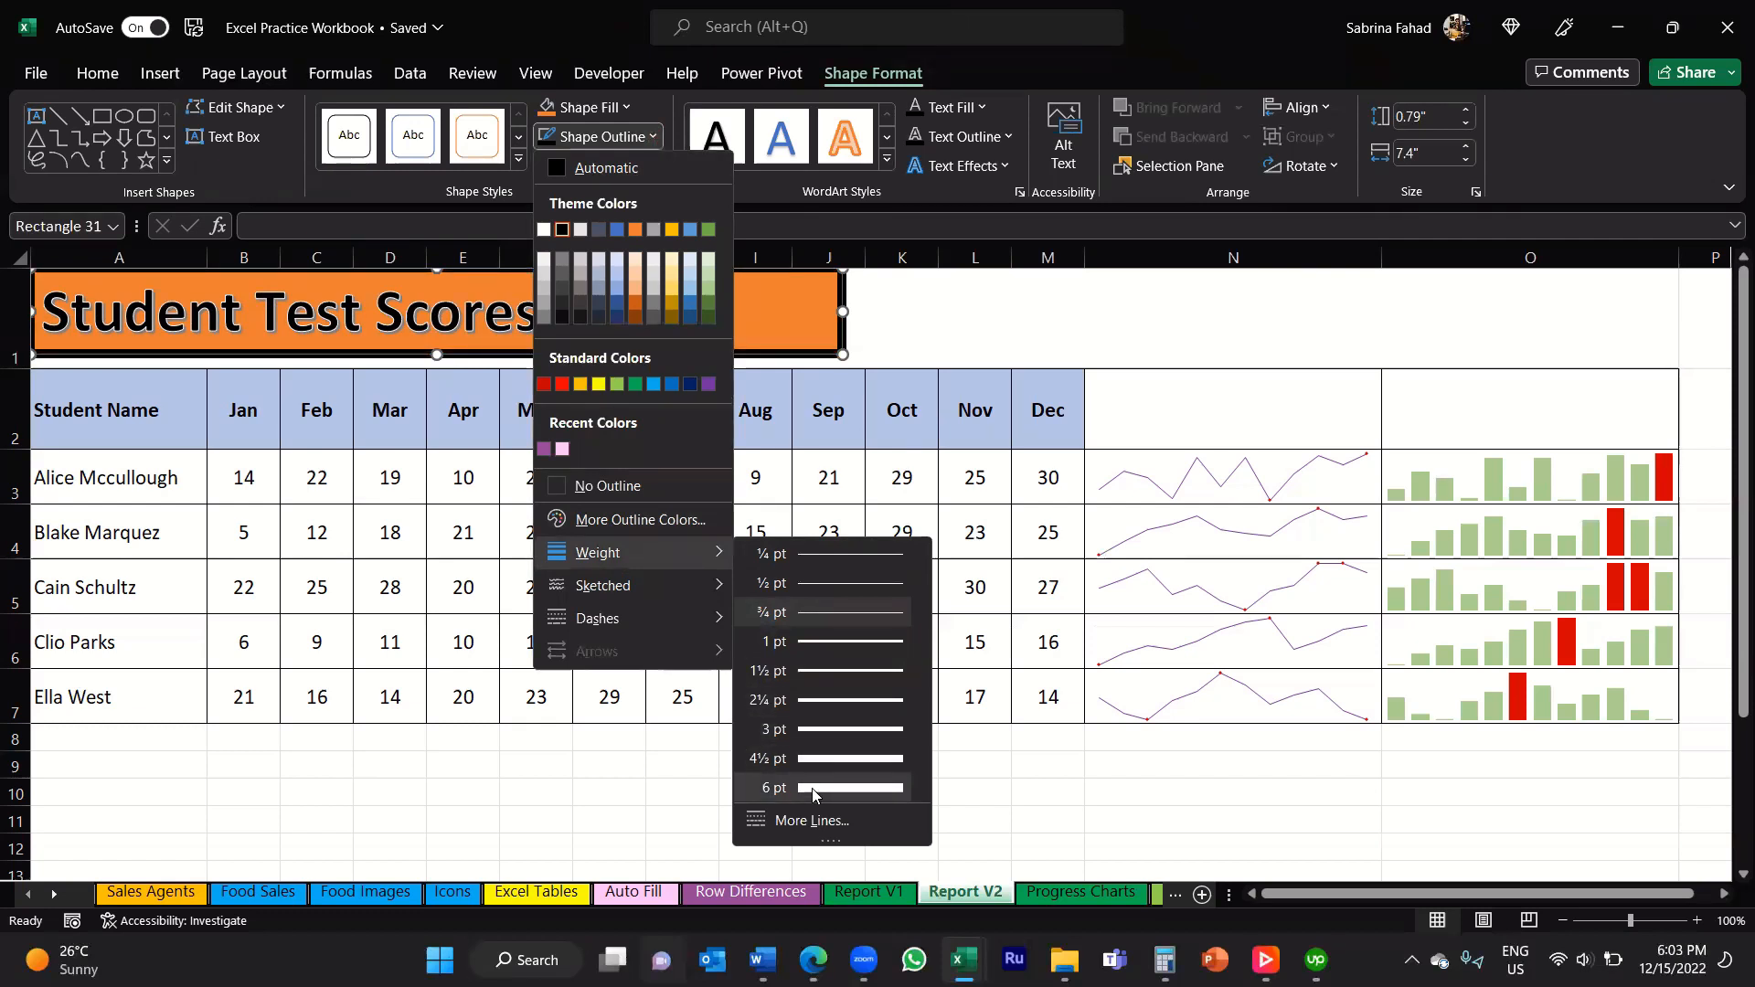
pyautogui.click(791, 731)
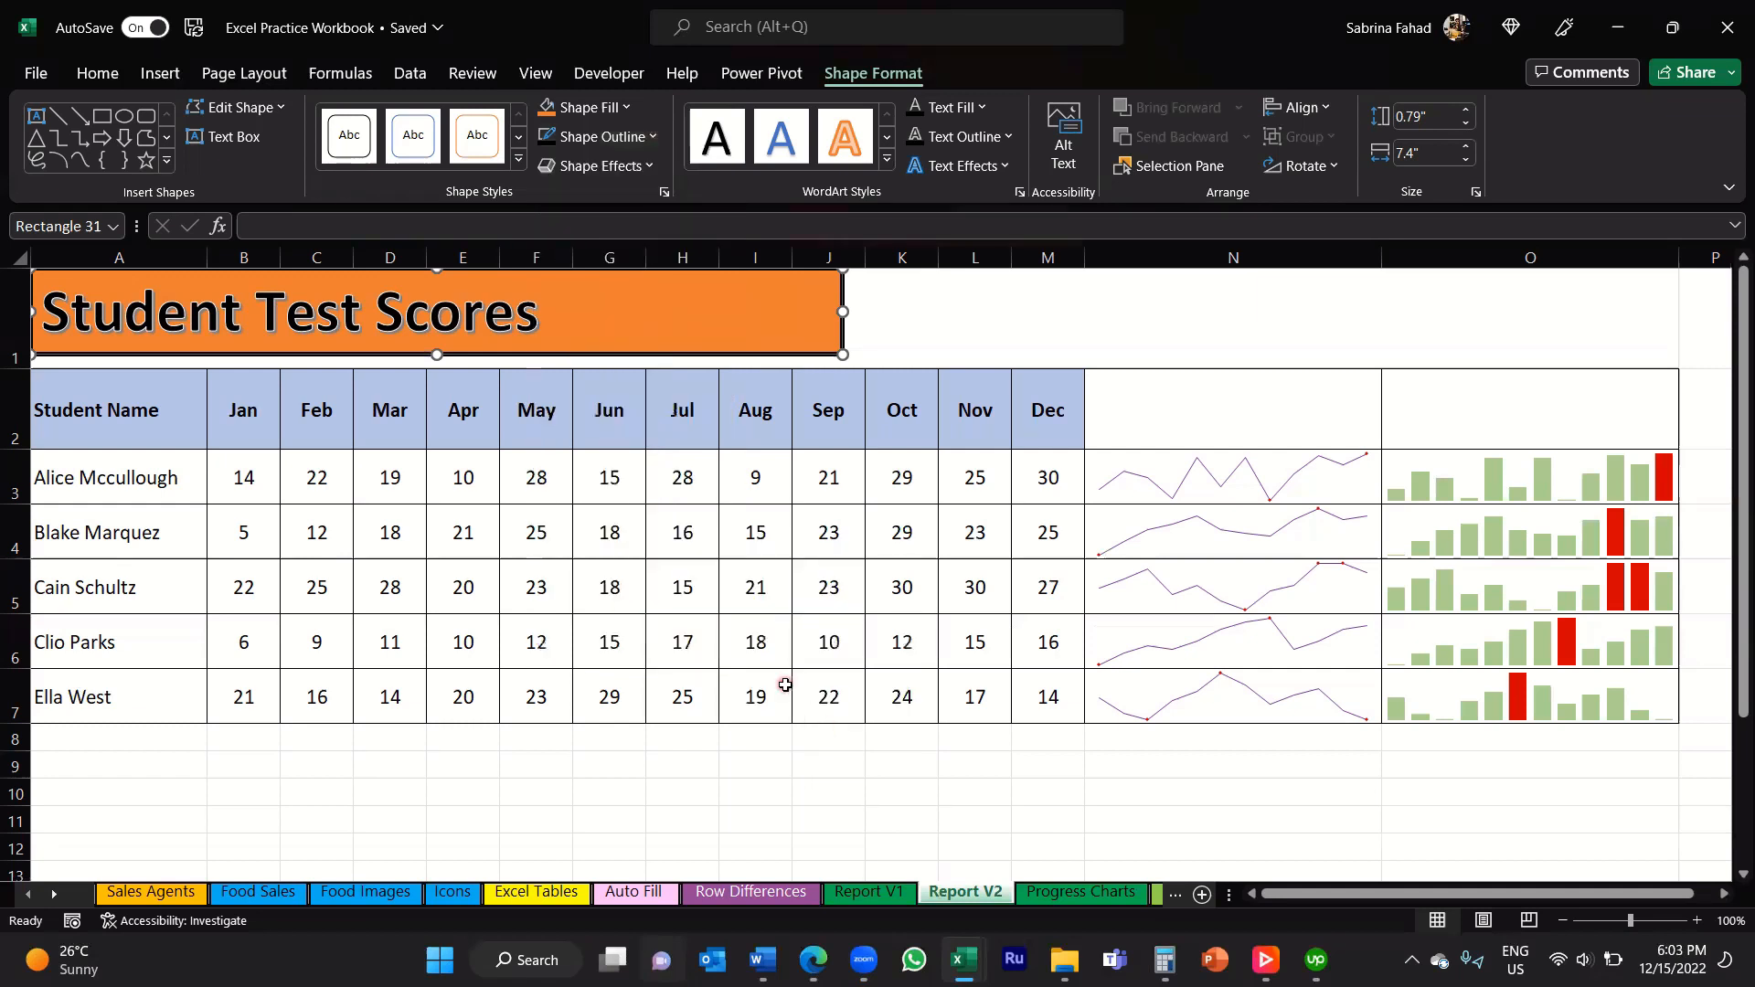
pyautogui.click(955, 339)
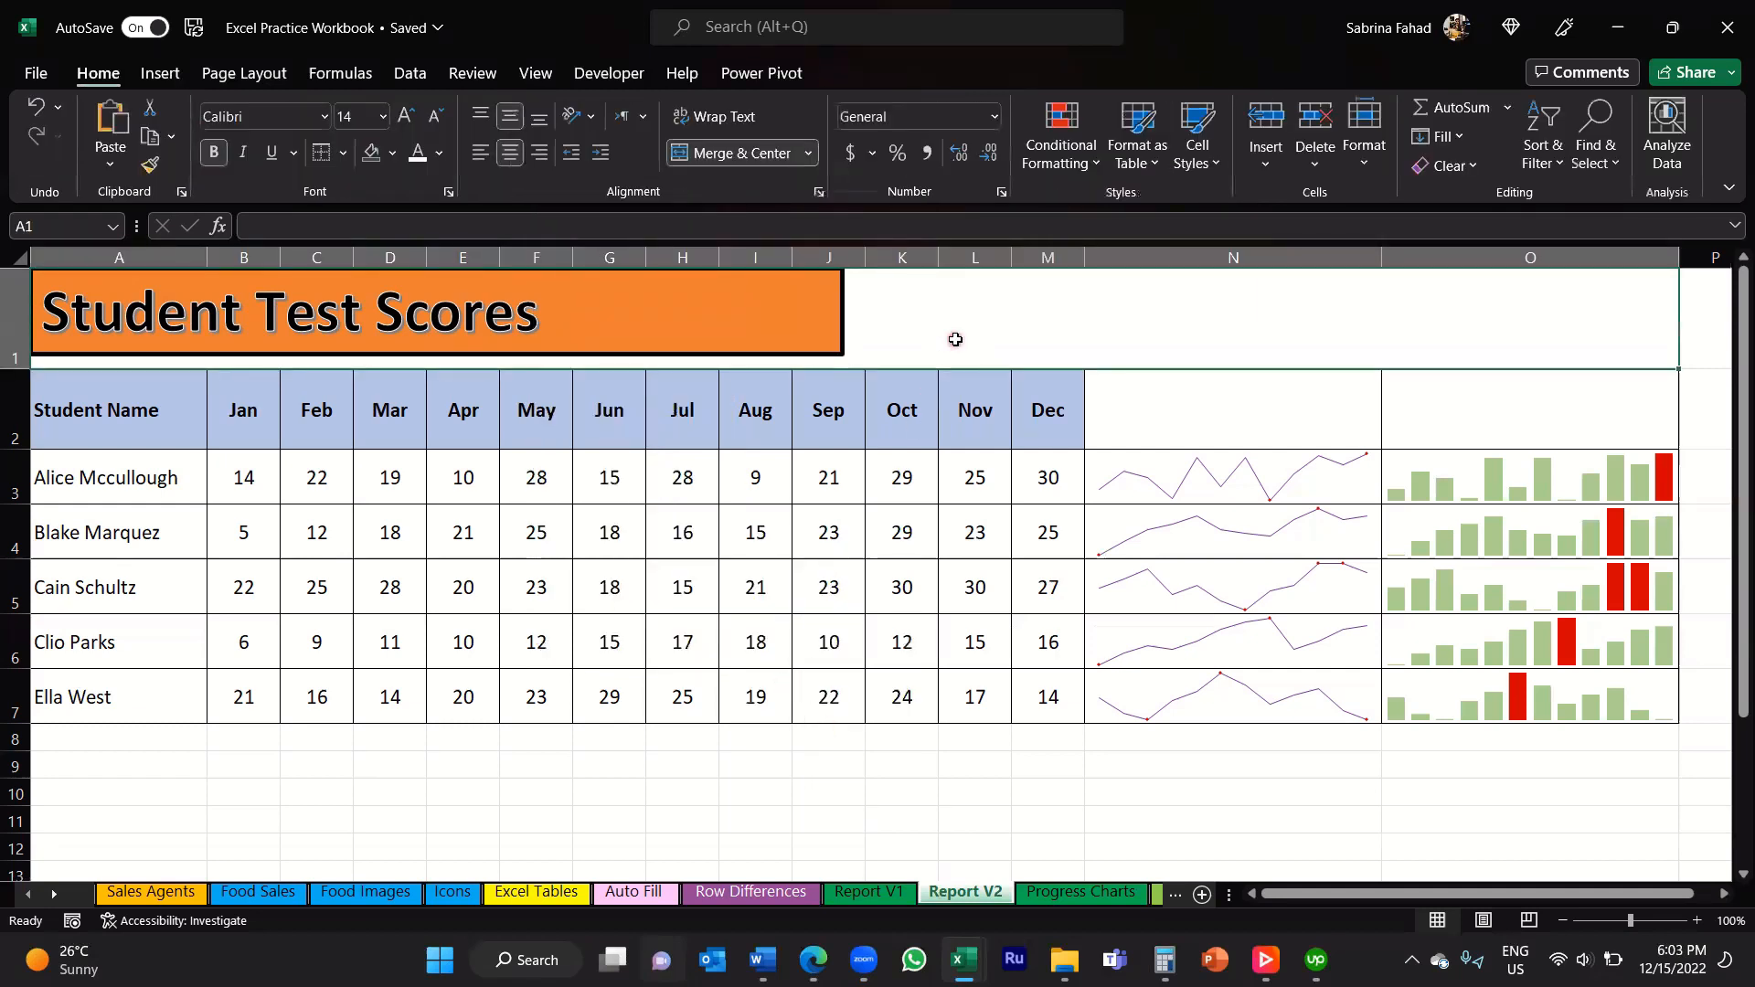
# Step: Change the title's WordArt text fill to white and its text outline to black
pyautogui.click(766, 306)
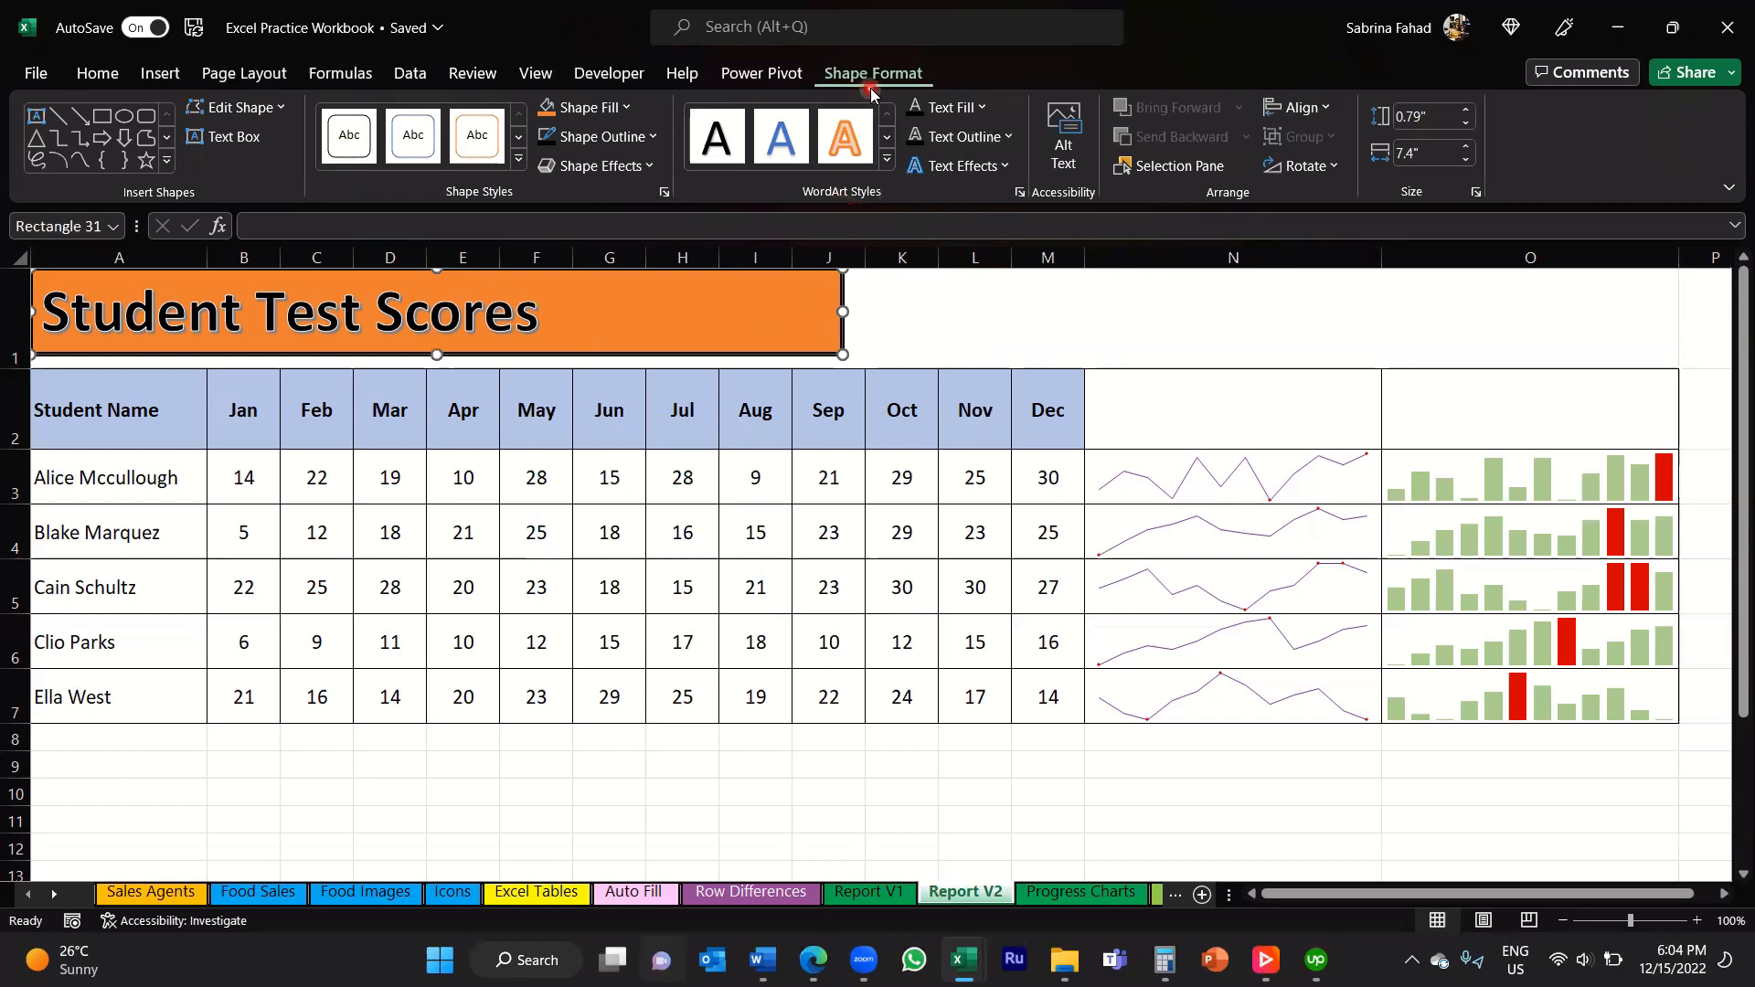
pyautogui.click(983, 108)
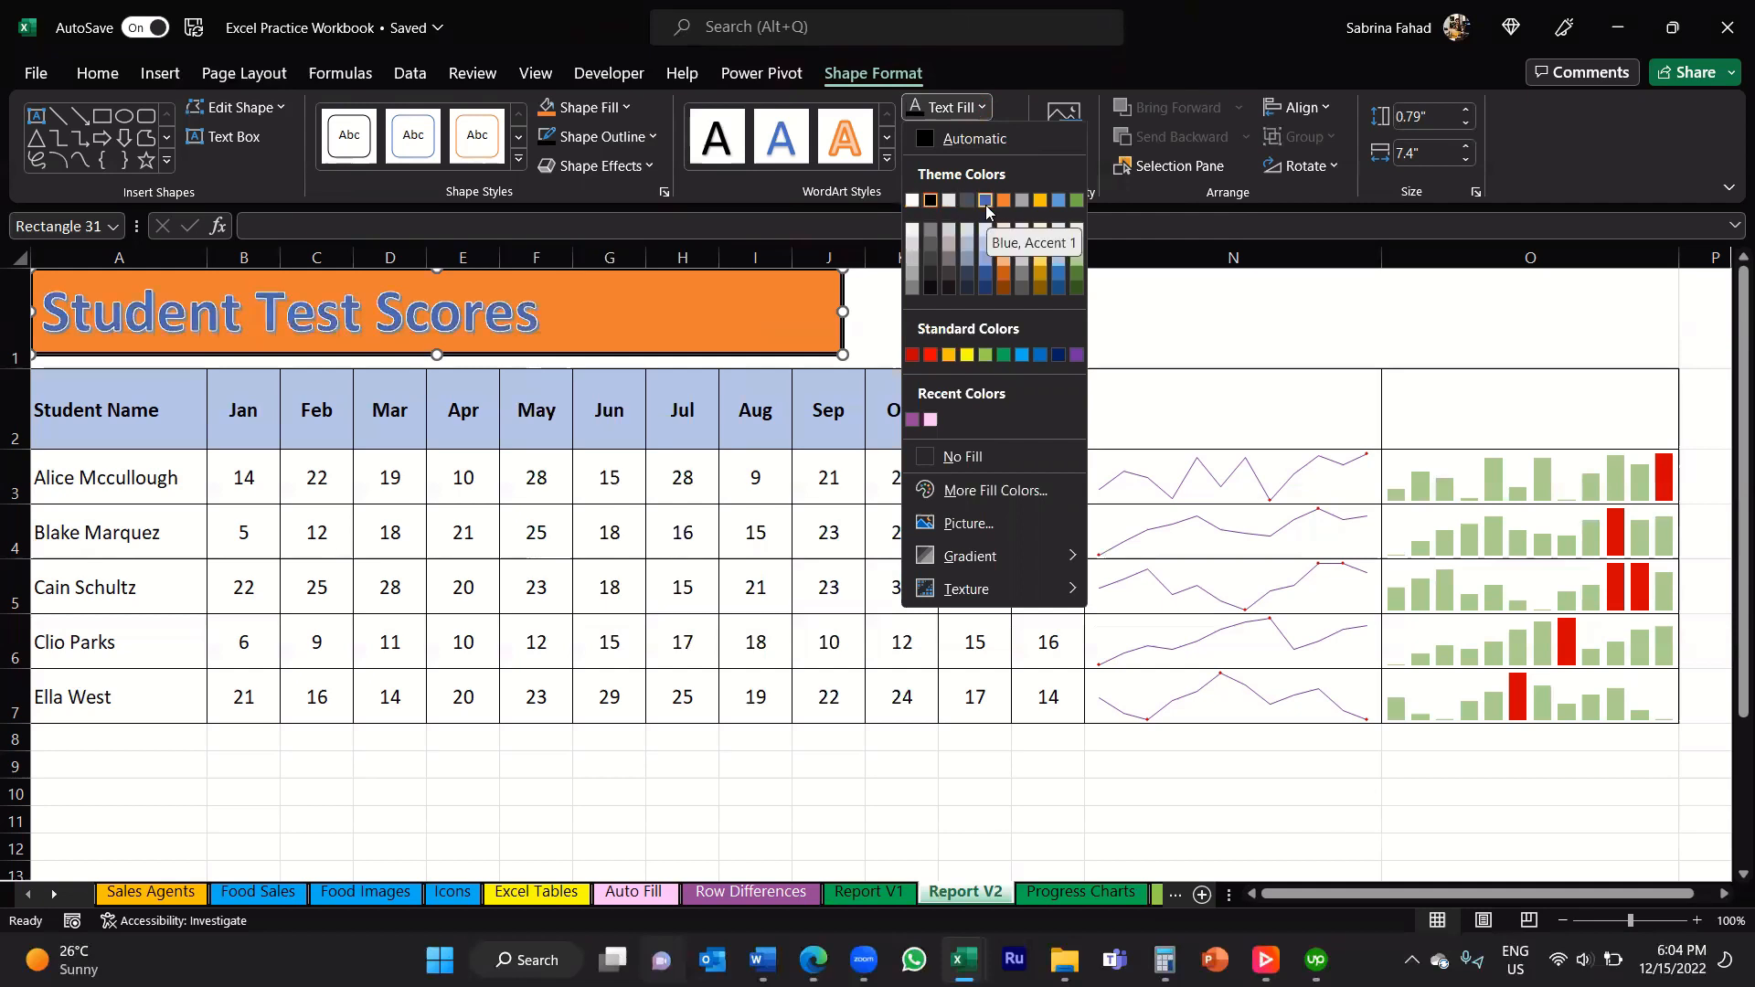
pyautogui.click(913, 202)
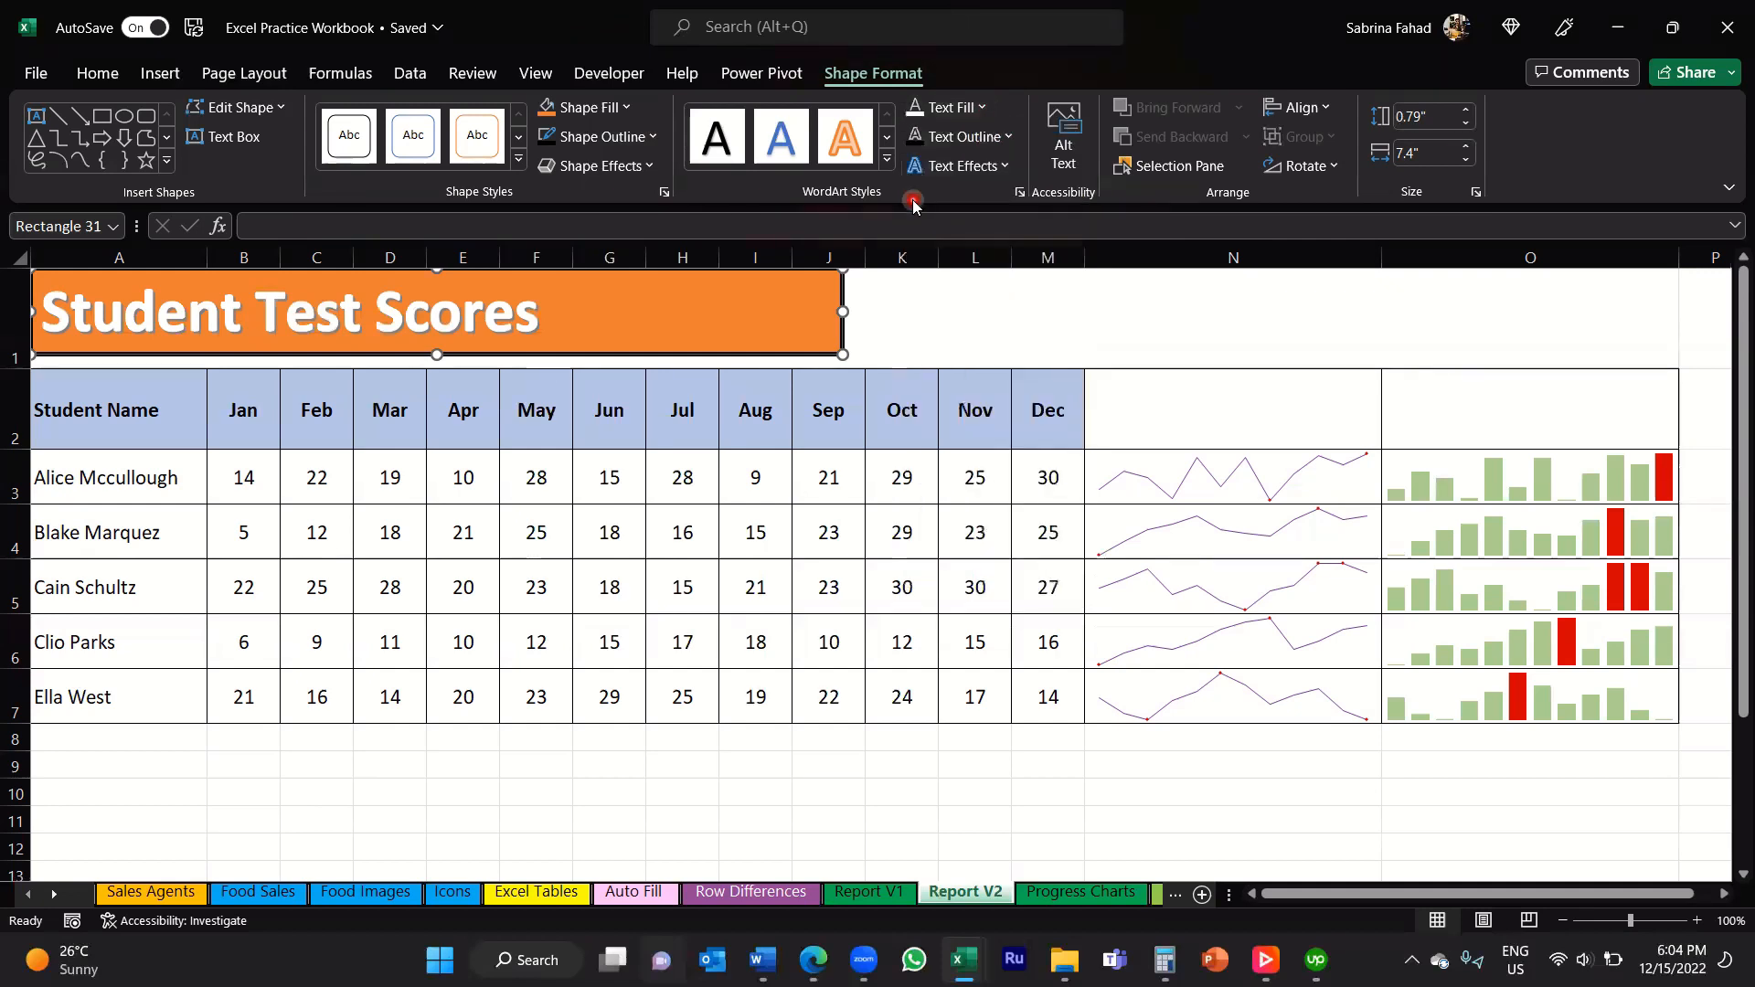
pyautogui.click(1011, 139)
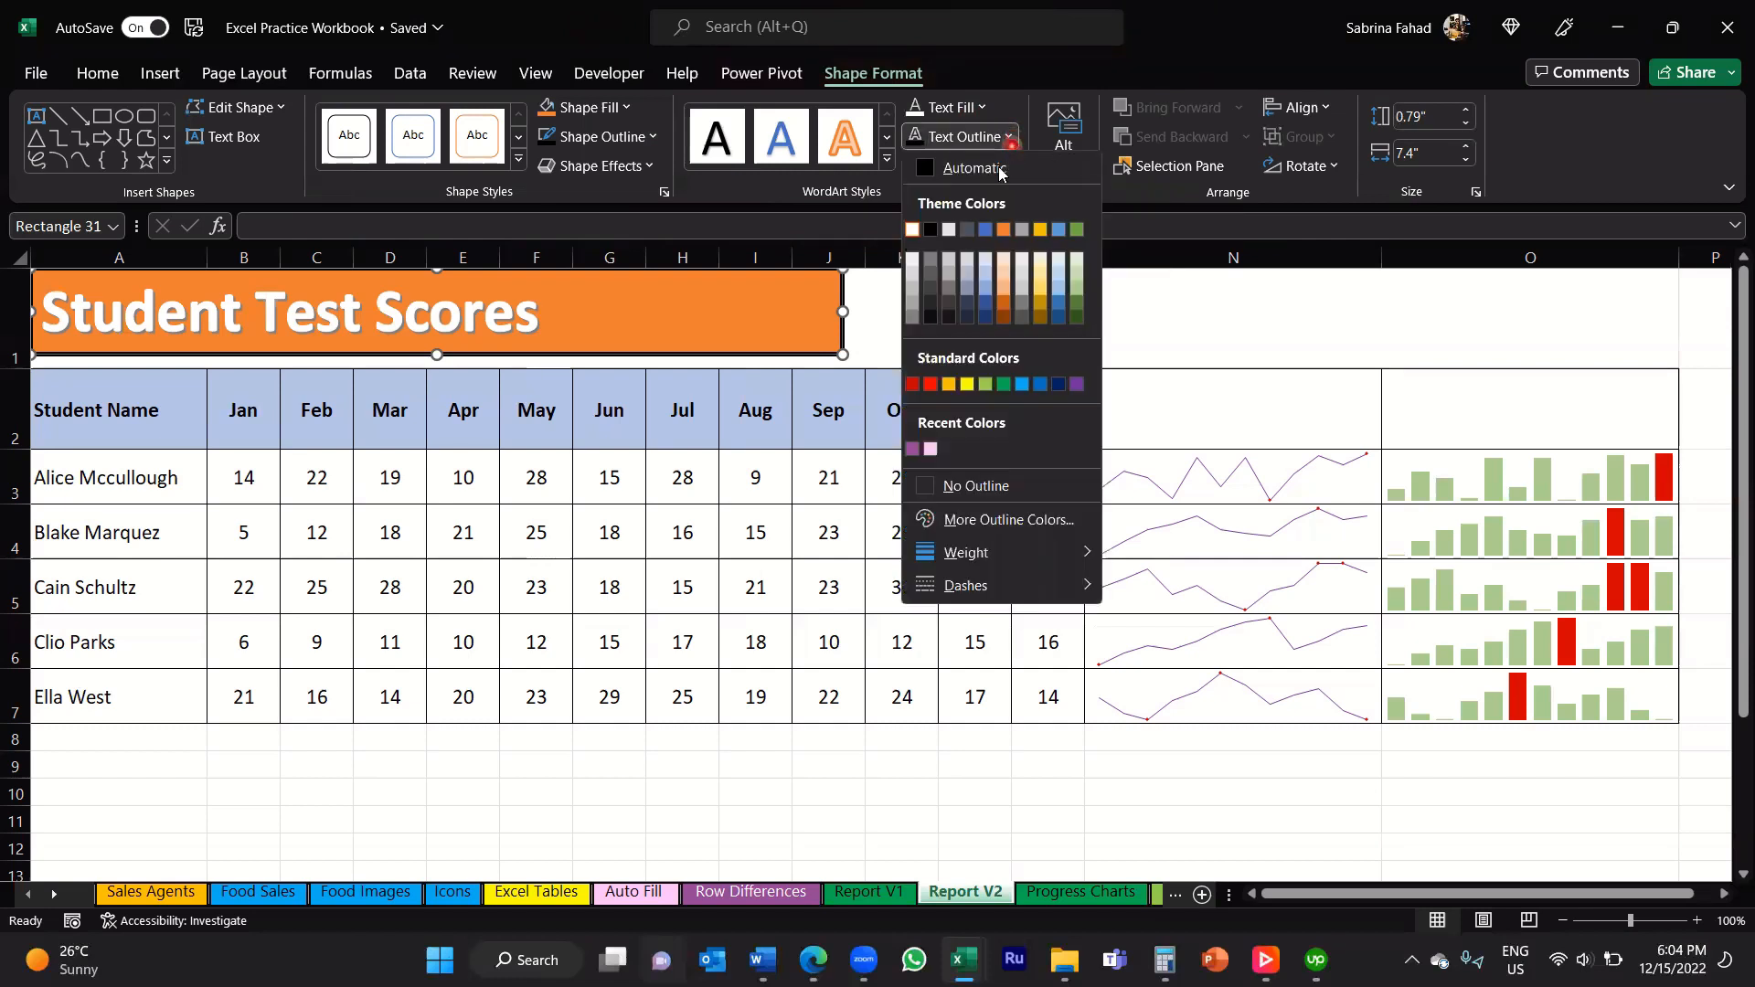
pyautogui.click(933, 232)
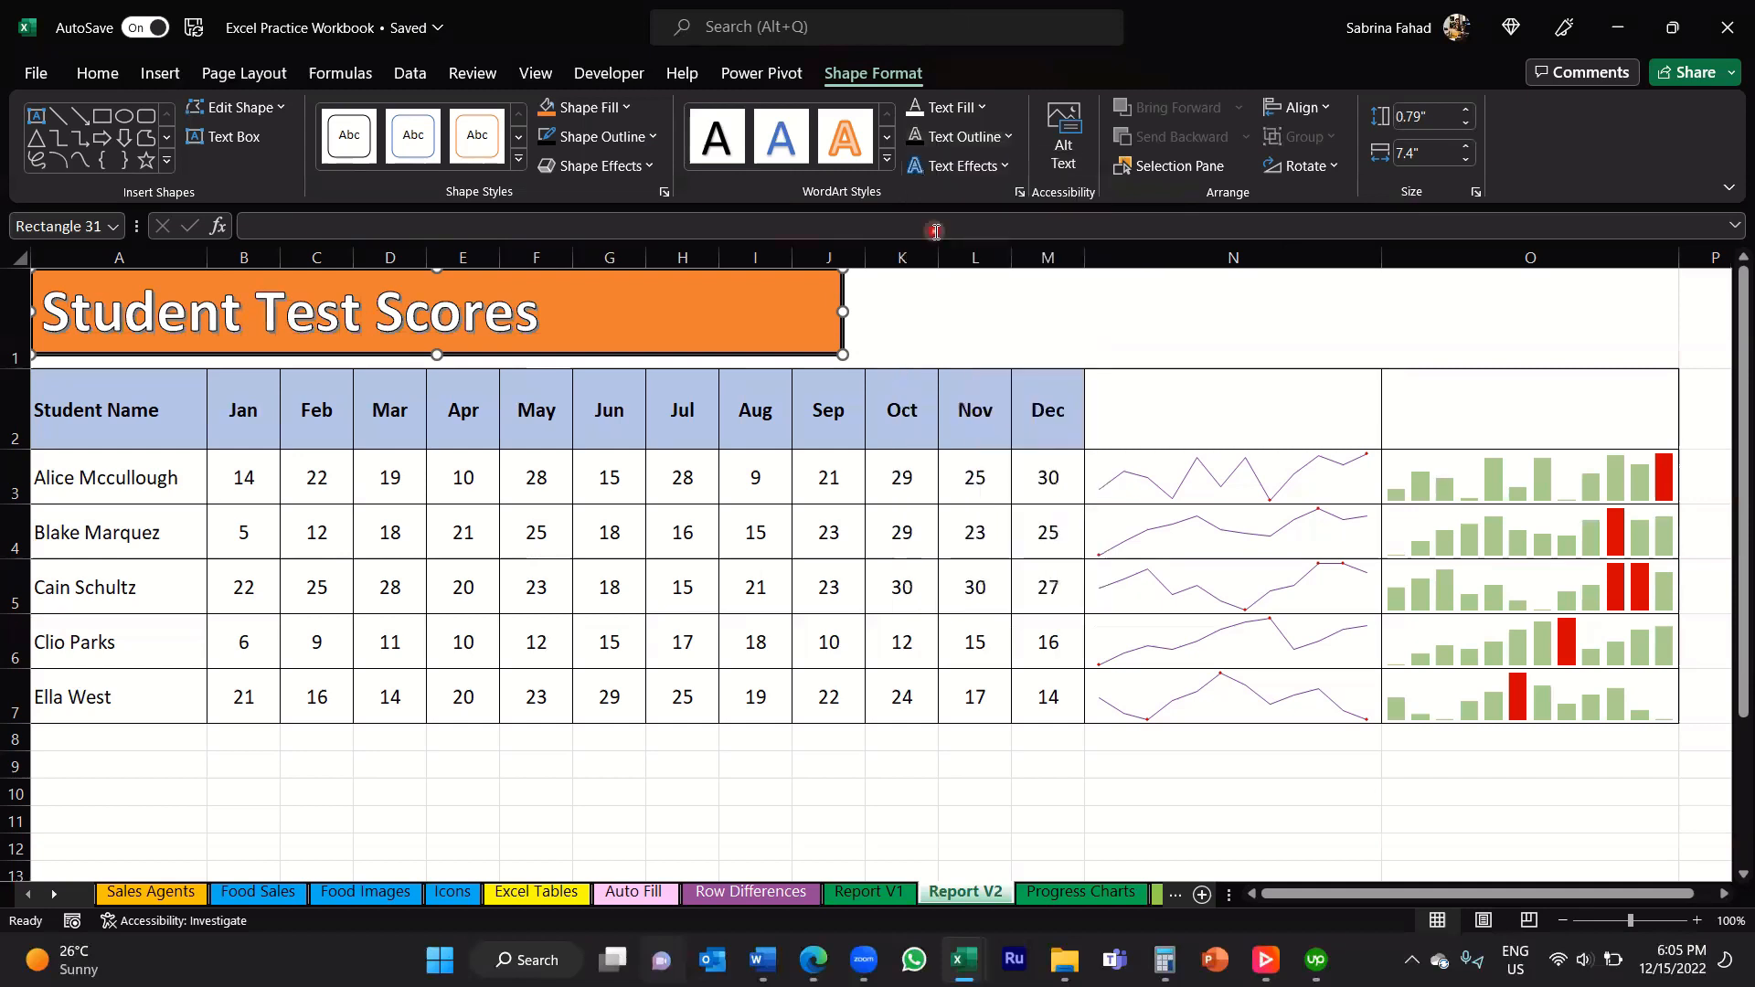